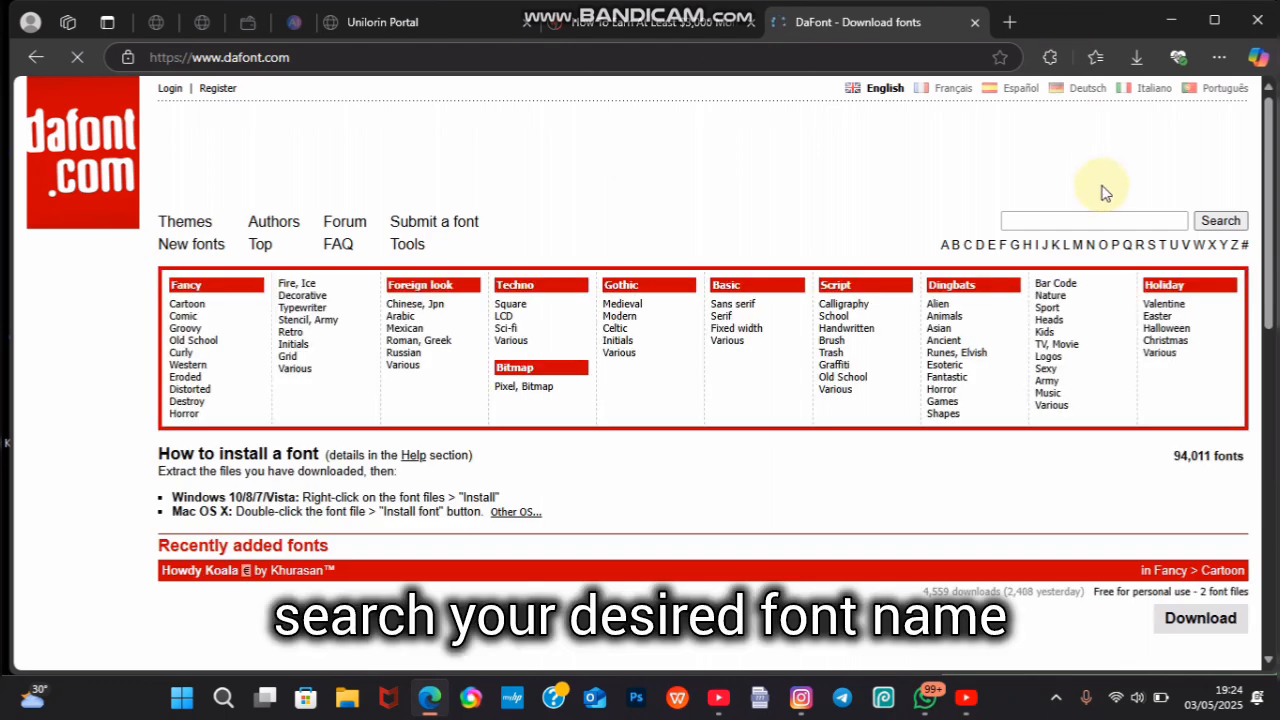
- Search the DaFont site for "rest" fonts
{"action": "left_click", "coordinate": [1088, 221]}
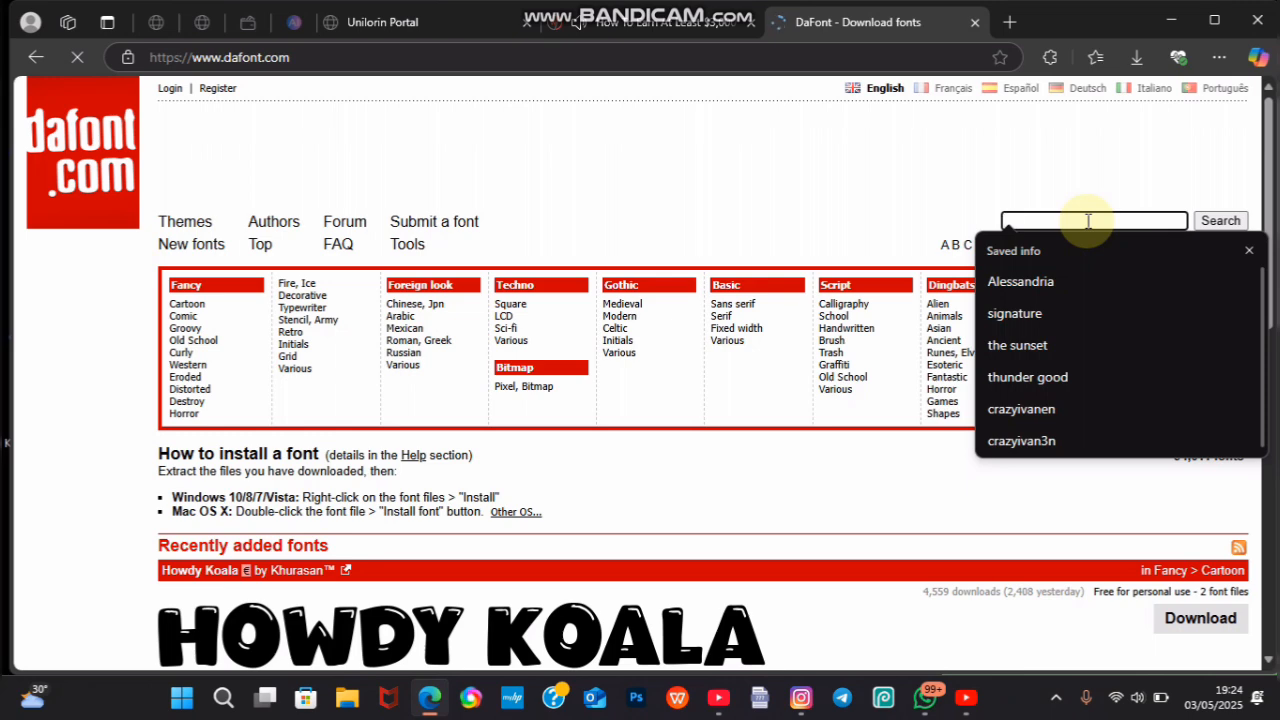
{"action": "type", "text": "rest"}
{"action": "left_click", "coordinate": [1219, 222]}
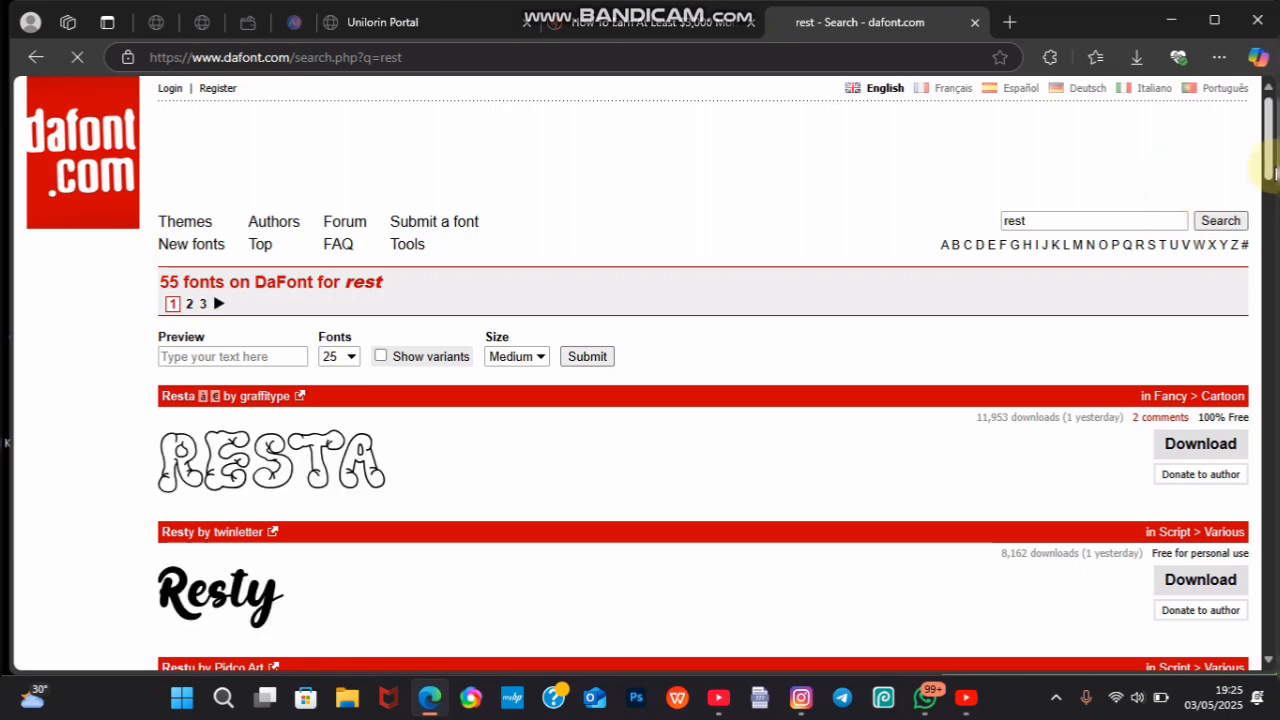
- Download the Restu by Pidco Art, Restuner by Font Bundles and Restroom fonts from the search results
{"action": "left_click_drag", "start_coordinate": [1272, 171], "coordinate": [1278, 247]}
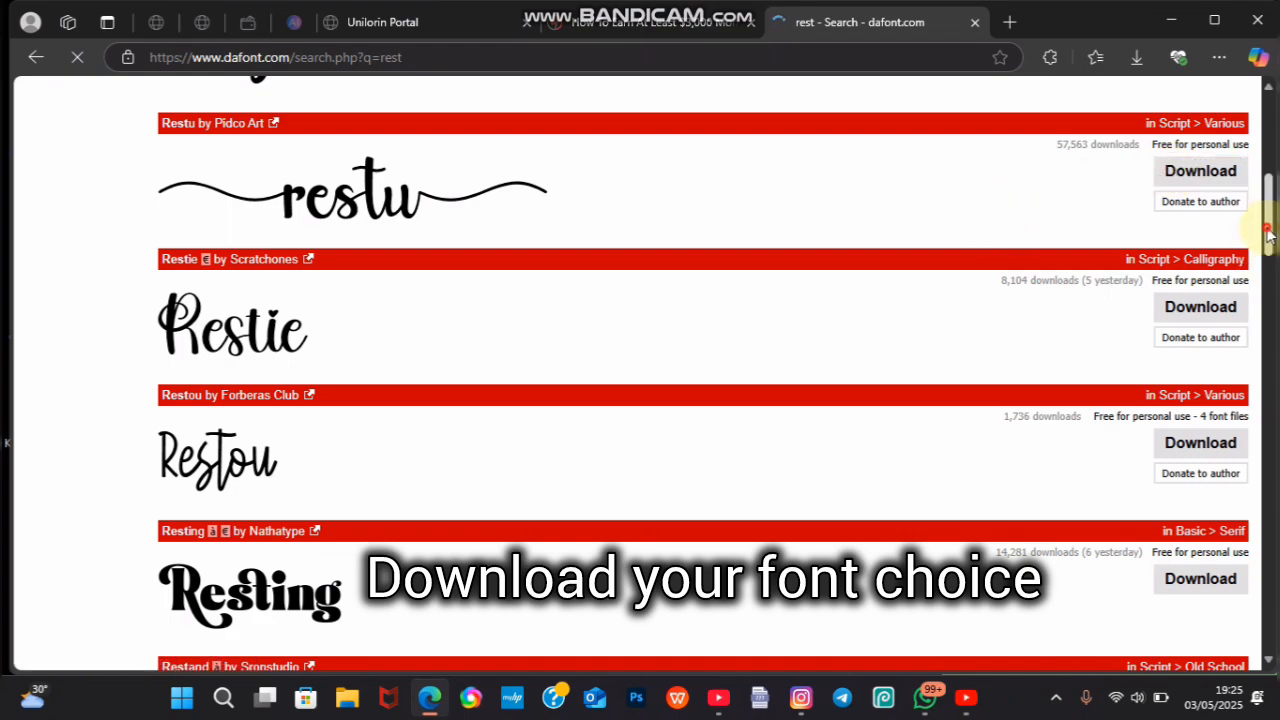
{"action": "scroll", "coordinate": [1268, 232], "scroll_direction": "down", "scroll_amount": 5}
{"action": "scroll", "coordinate": [1268, 228], "scroll_direction": "up", "scroll_amount": 6}
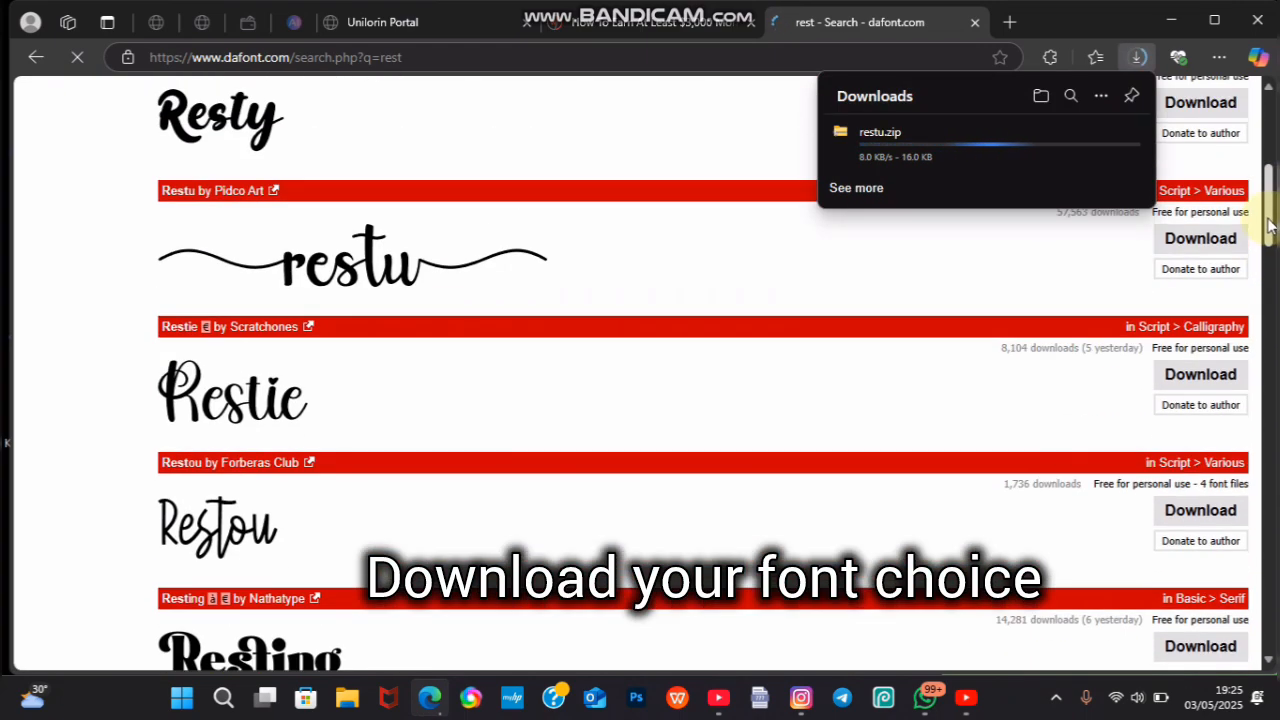
{"action": "left_click_drag", "start_coordinate": [1270, 225], "coordinate": [1273, 391]}
{"action": "left_click", "coordinate": [1200, 408]}
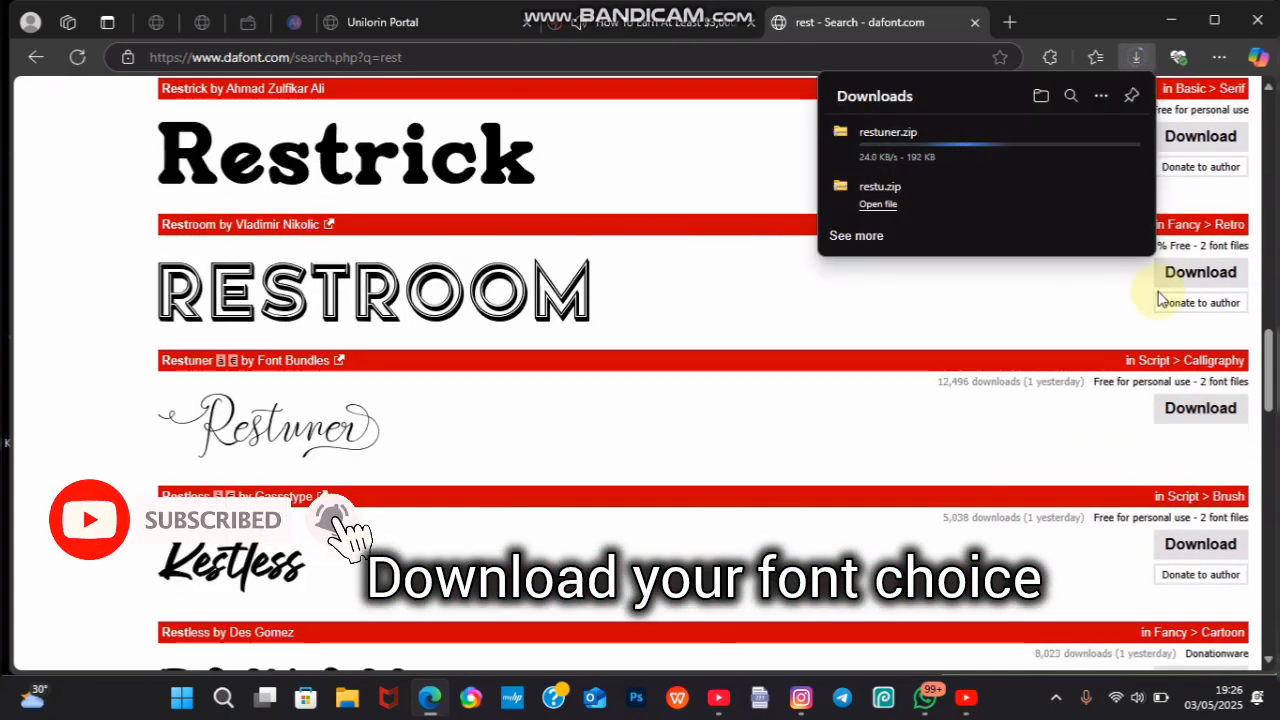
{"action": "left_click", "coordinate": [1200, 272]}
- Download the Restiane and Restonasi handwritten fonts from further down the search results
{"action": "left_click_drag", "start_coordinate": [1268, 368], "coordinate": [1265, 505]}
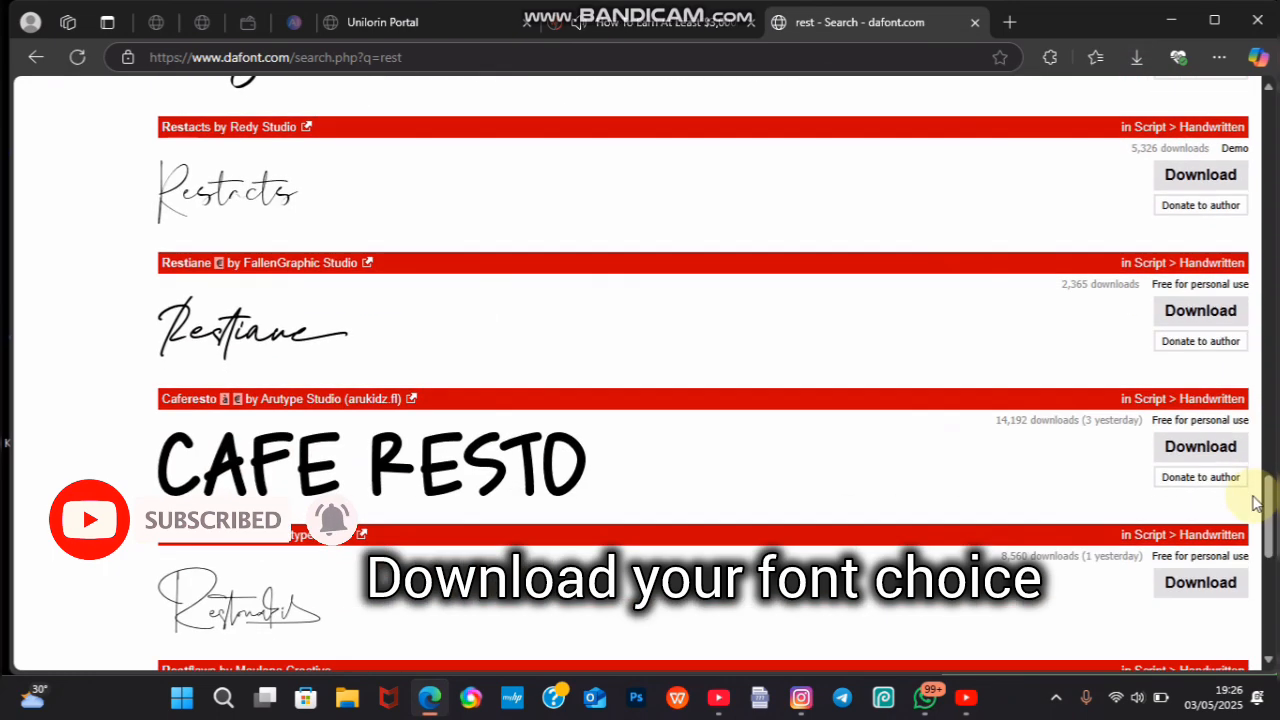
{"action": "scroll", "coordinate": [1210, 360], "scroll_direction": "down", "scroll_amount": 1}
{"action": "left_click", "coordinate": [1200, 420]}
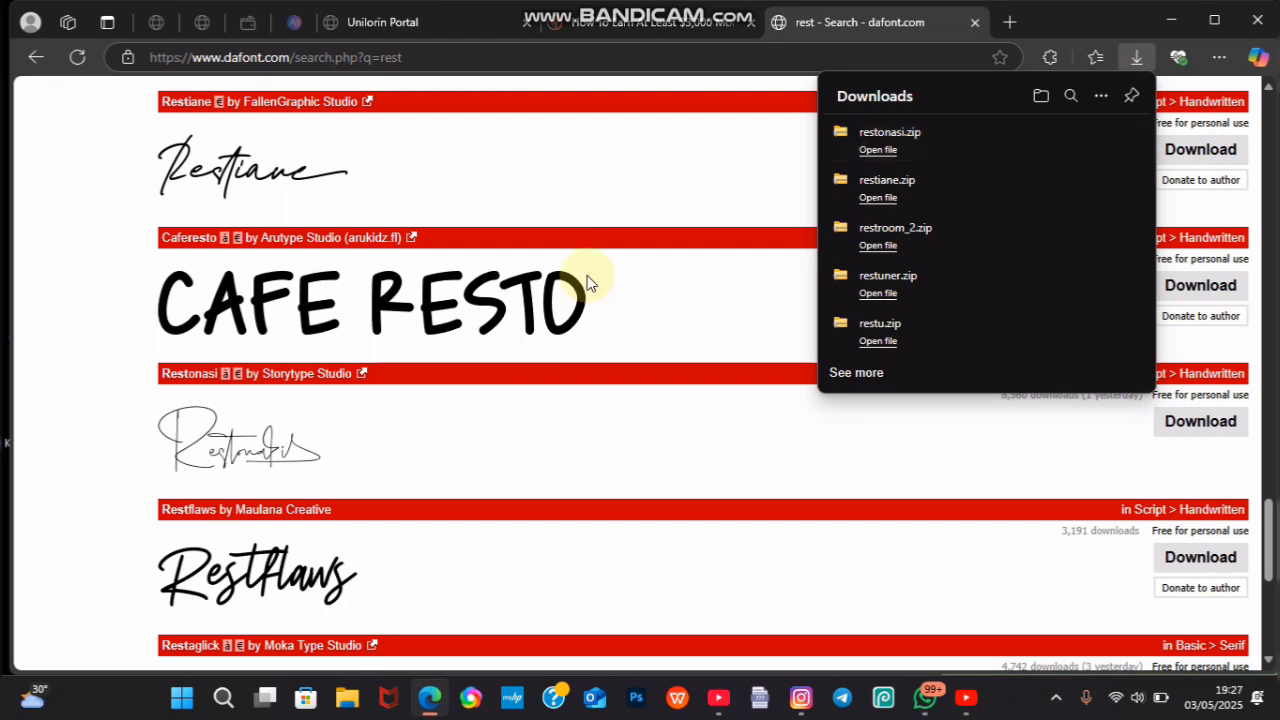
- Switch to File Explorer and extract the restonasi archive in Downloads to the suggested restonasi folder
{"action": "left_click", "coordinate": [343, 697]}
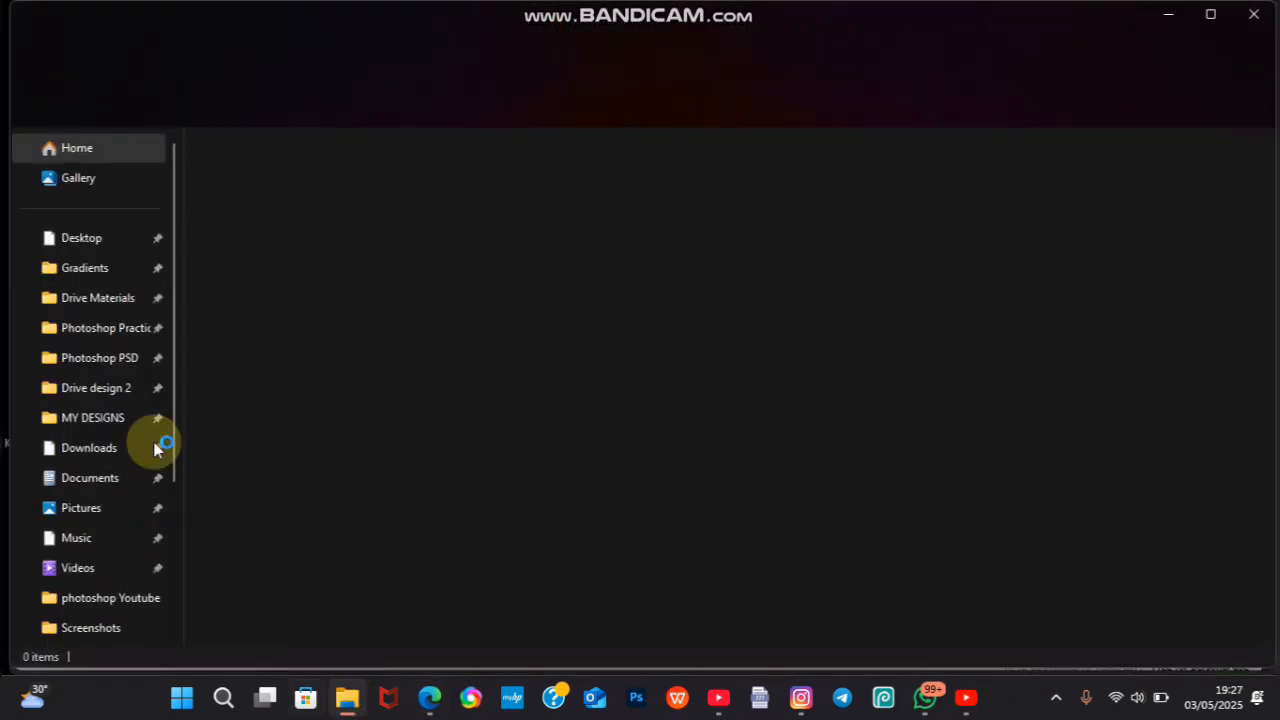
{"action": "left_click", "coordinate": [118, 448]}
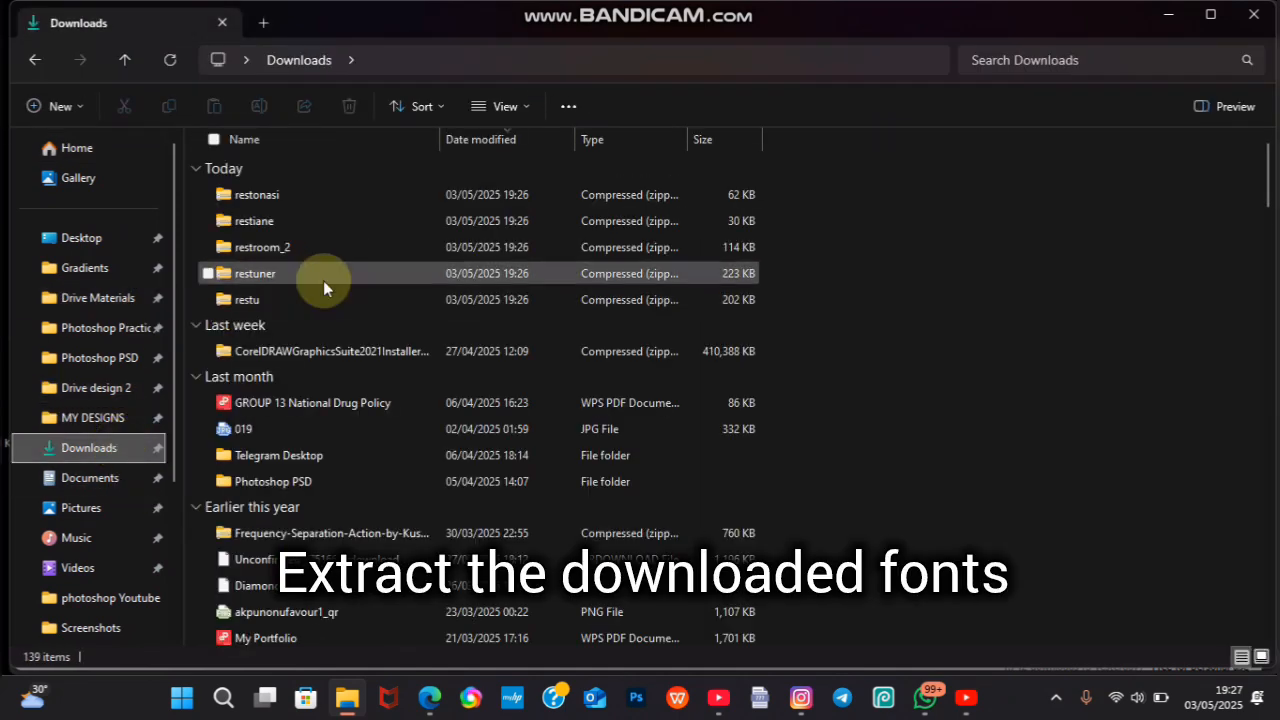
{"action": "left_click", "coordinate": [409, 198]}
{"action": "double_click", "coordinate": [409, 196]}
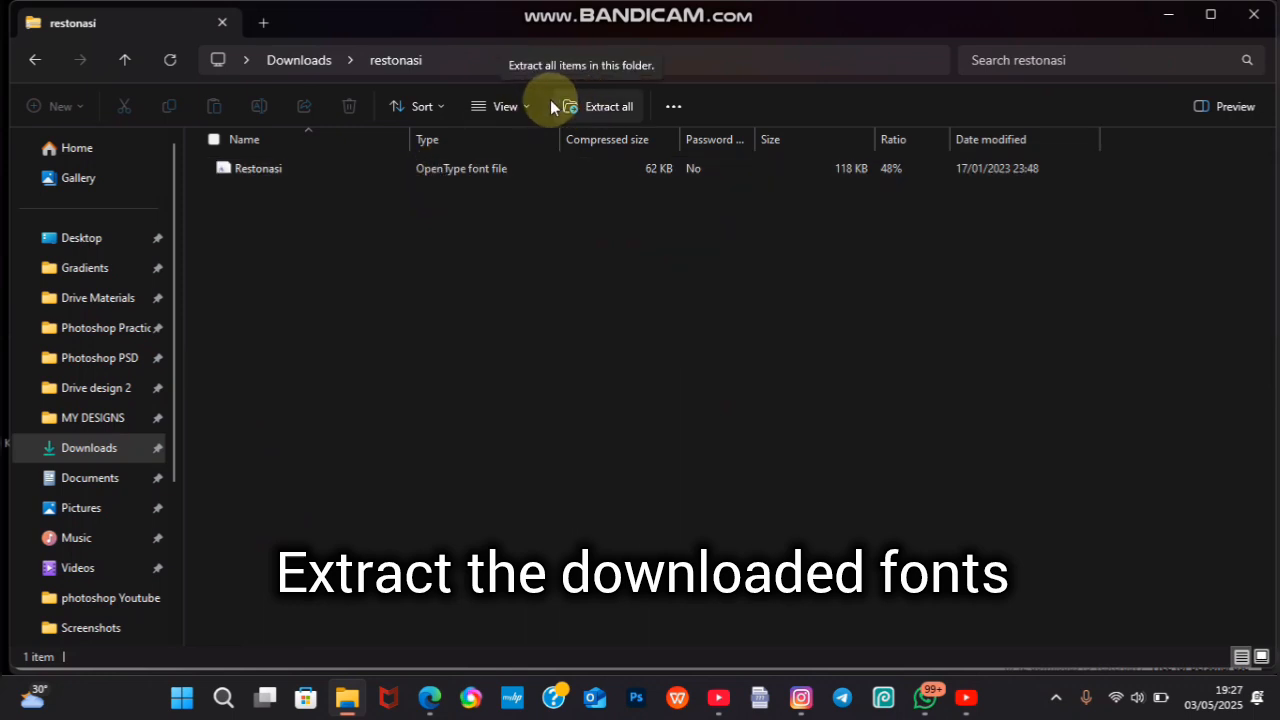
{"action": "left_click", "coordinate": [315, 60]}
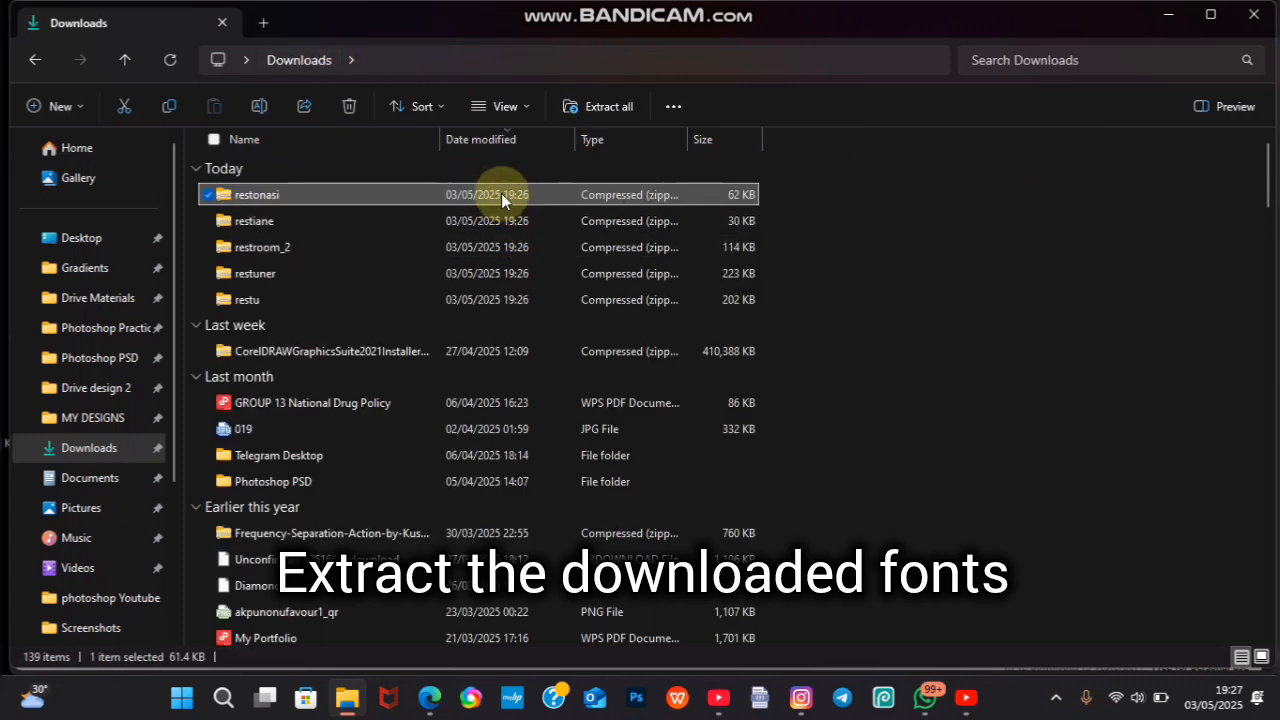
{"action": "left_click", "coordinate": [589, 108]}
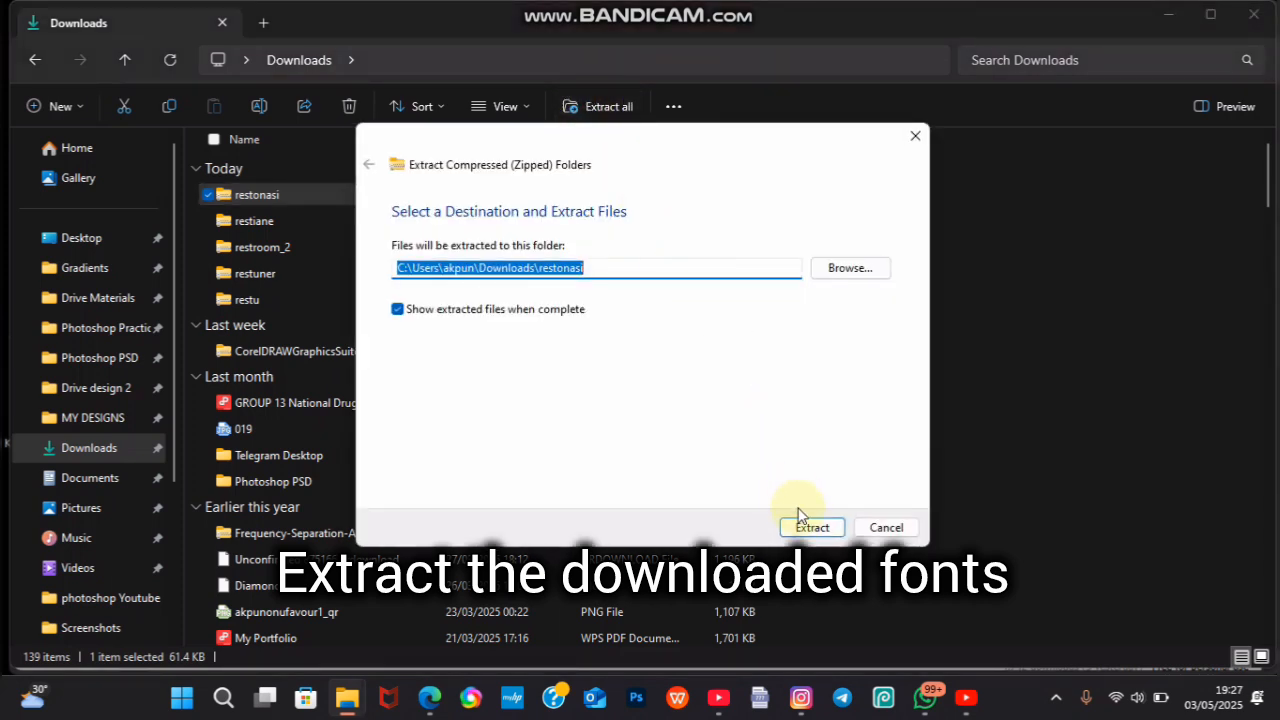
{"action": "left_click", "coordinate": [810, 528]}
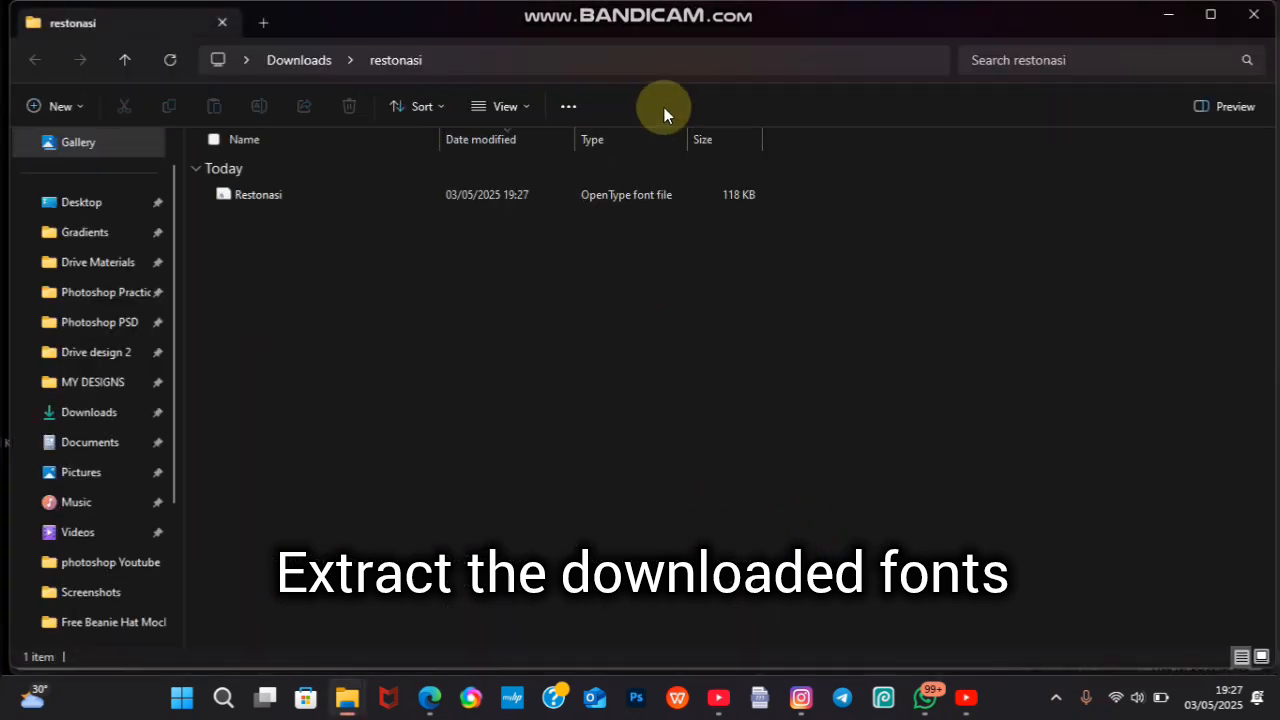
- Install the extracted Restonasi OpenType font, then close its preview and folder window
{"action": "left_click", "coordinate": [730, 199]}
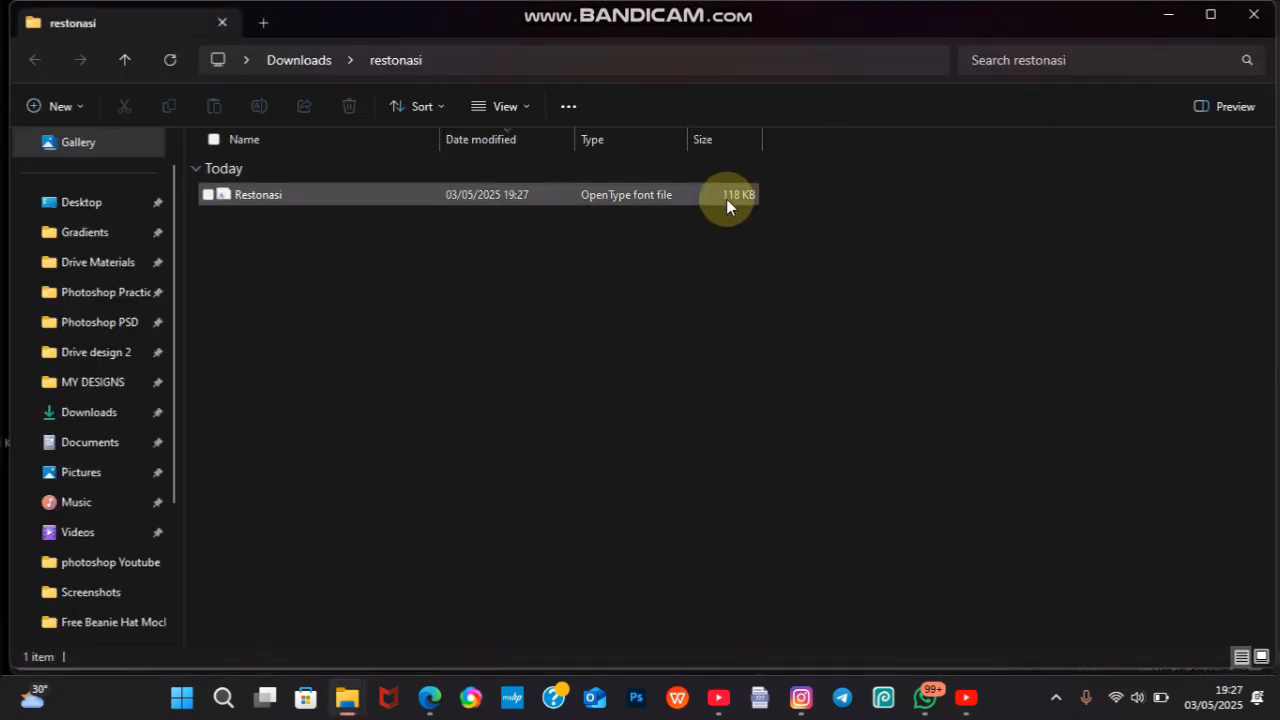
{"action": "double_click", "coordinate": [695, 200]}
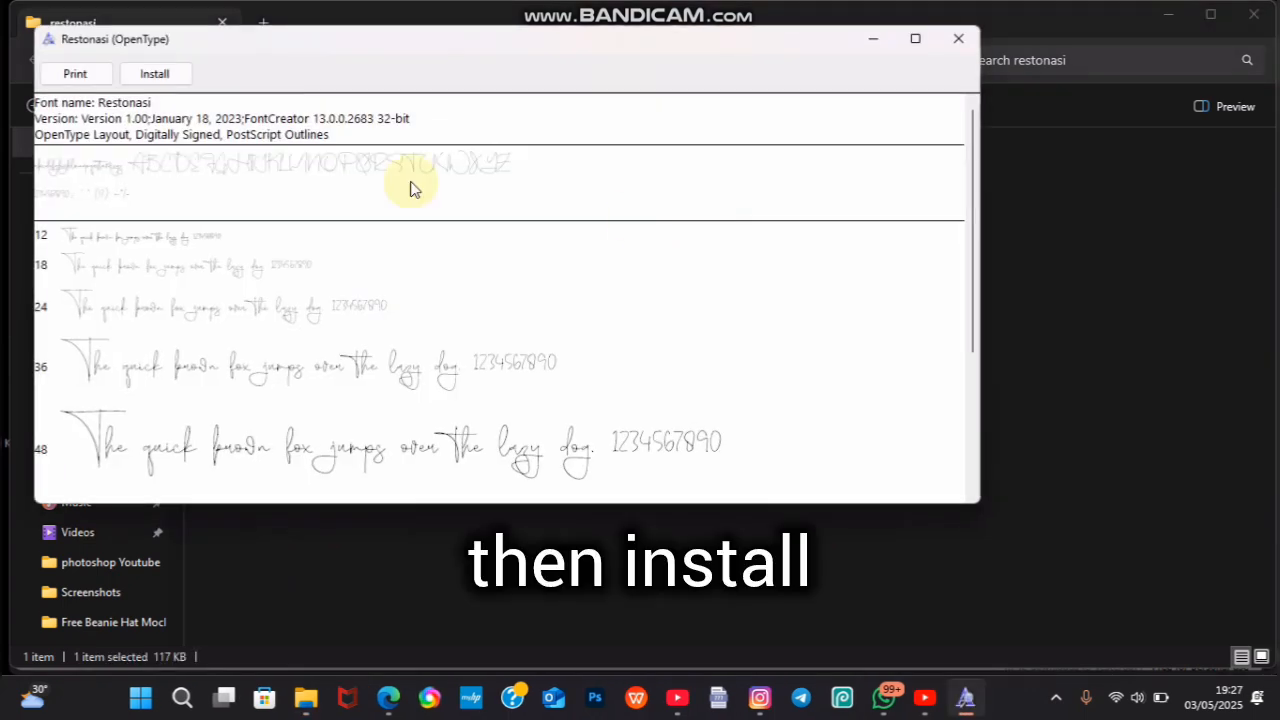
{"action": "left_click", "coordinate": [175, 77]}
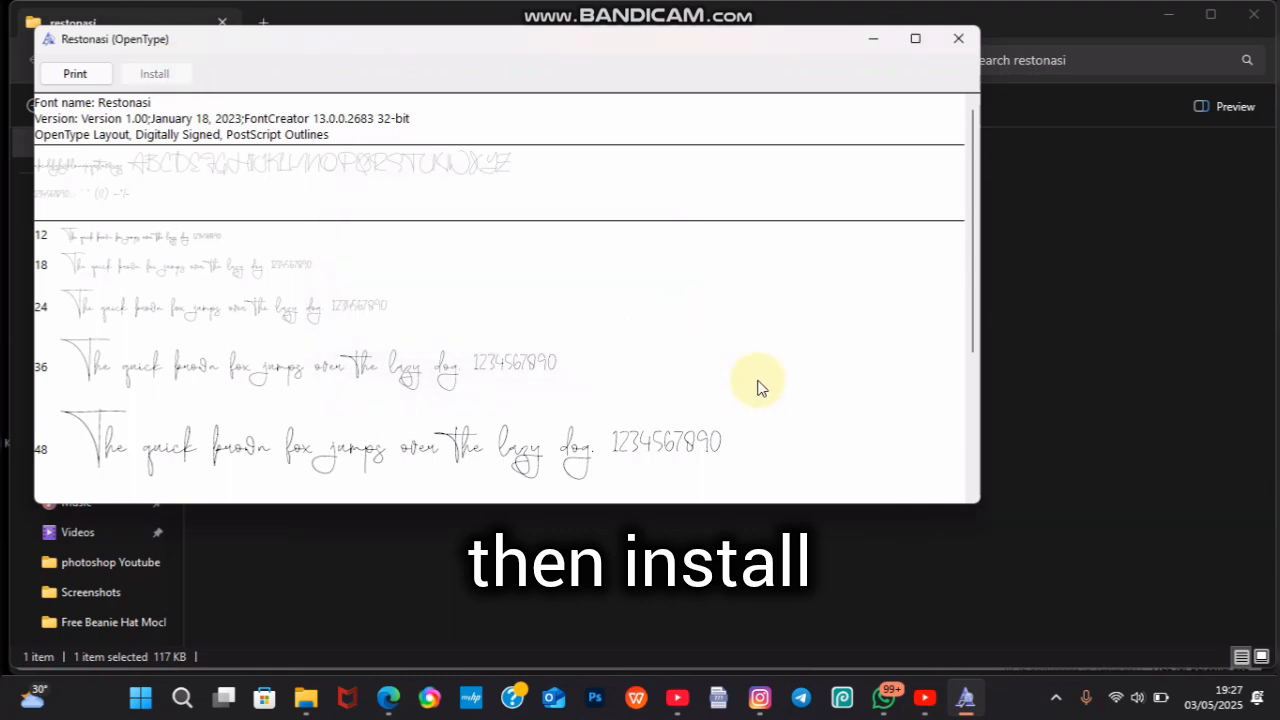
{"action": "left_click", "coordinate": [958, 40]}
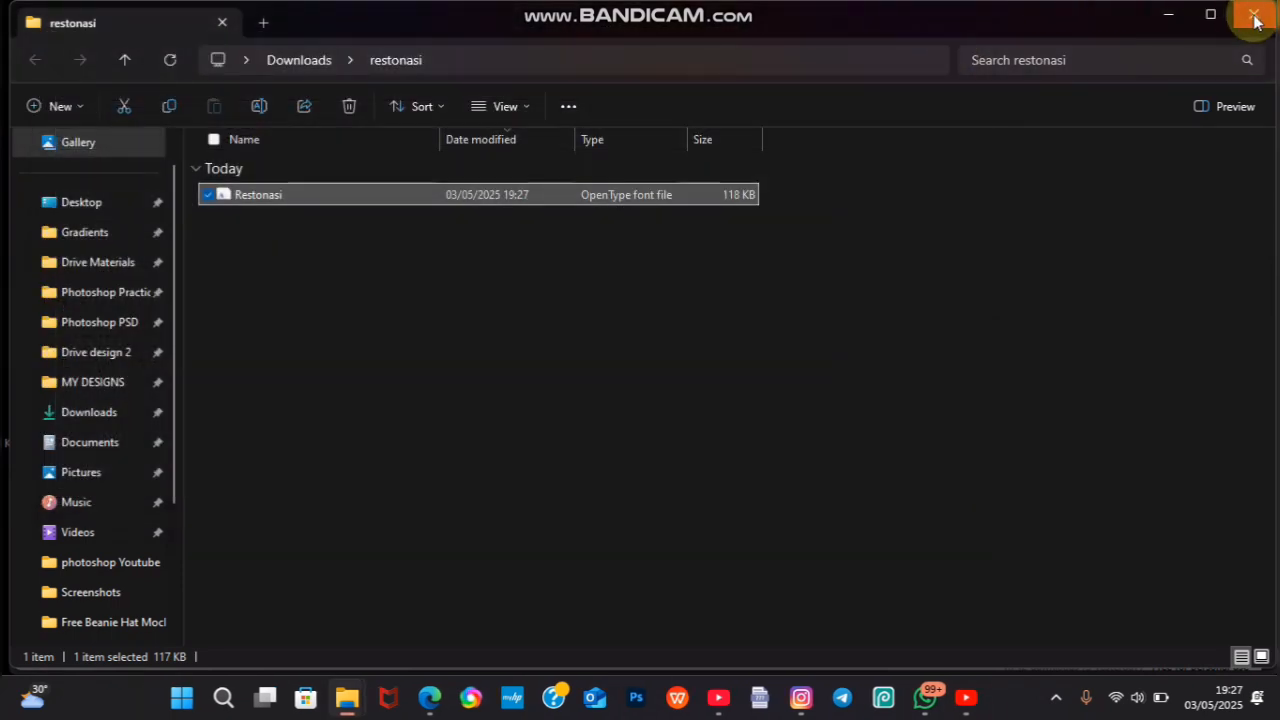
{"action": "left_click", "coordinate": [1256, 20]}
- Extract the restiane archive in Downloads to the suggested restiane folder
{"action": "left_click", "coordinate": [512, 220]}
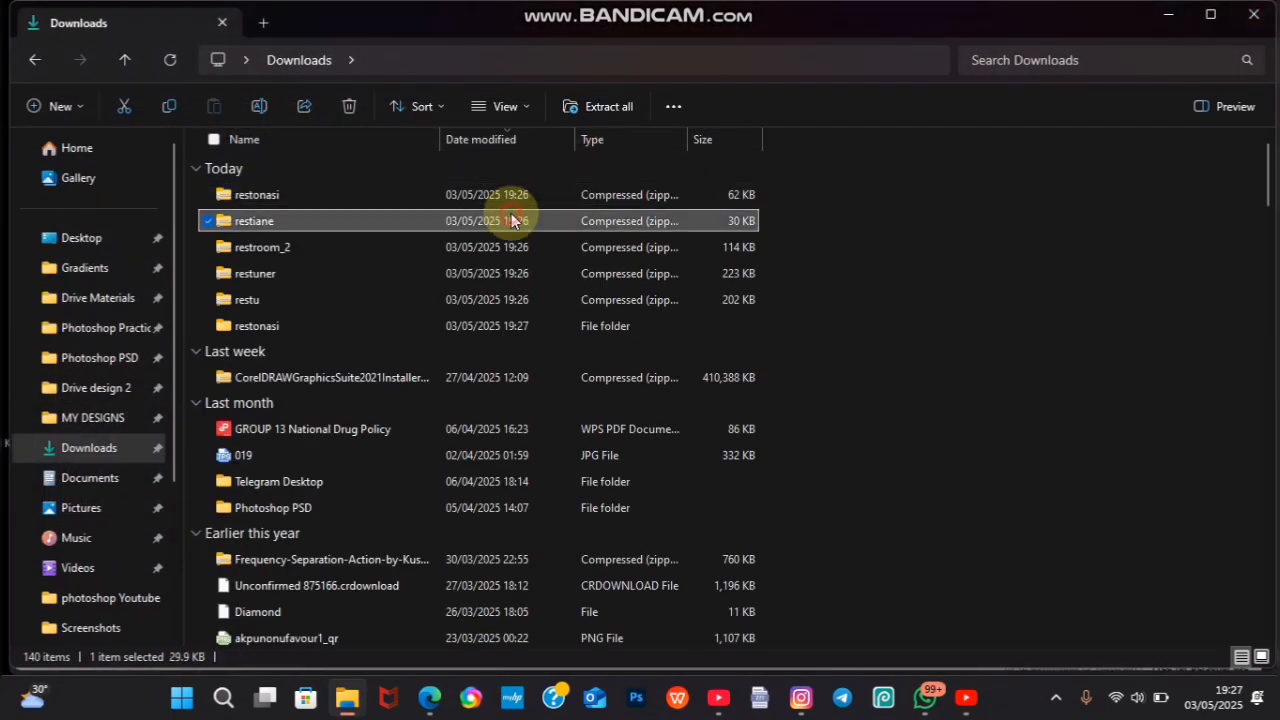
{"action": "double_click", "coordinate": [511, 220]}
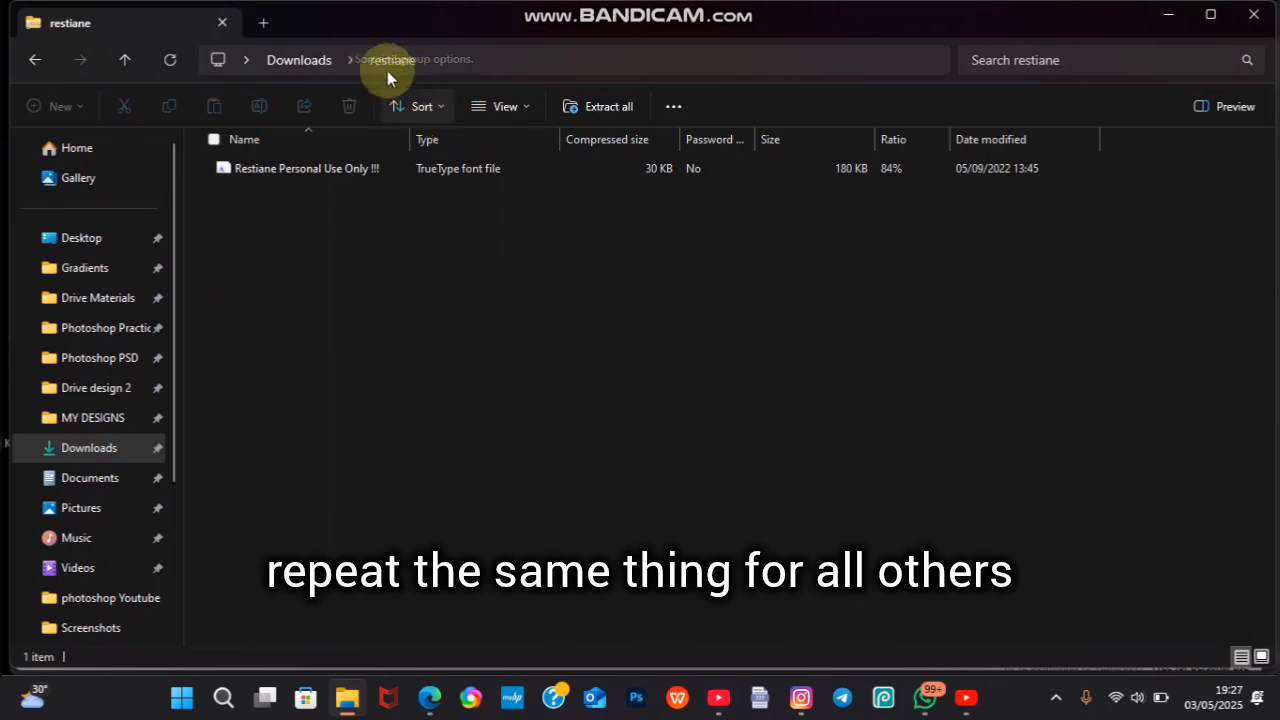
{"action": "left_click", "coordinate": [310, 61]}
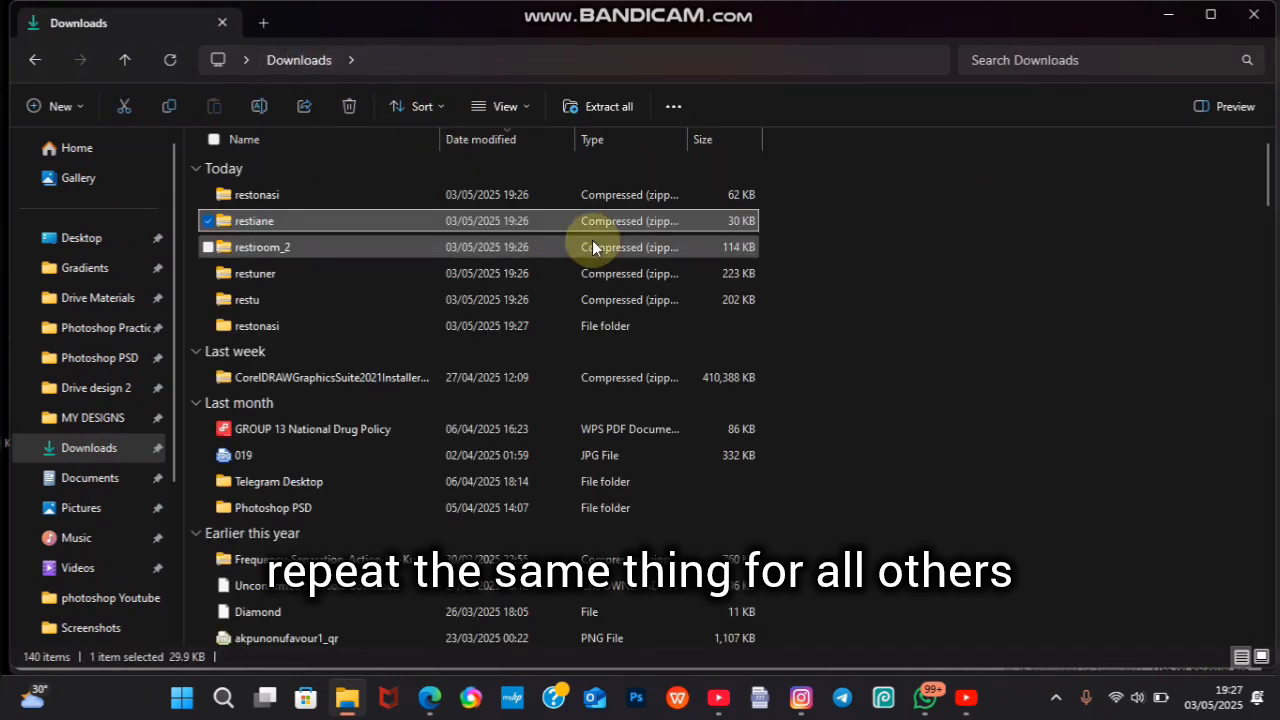
{"action": "left_click", "coordinate": [614, 106]}
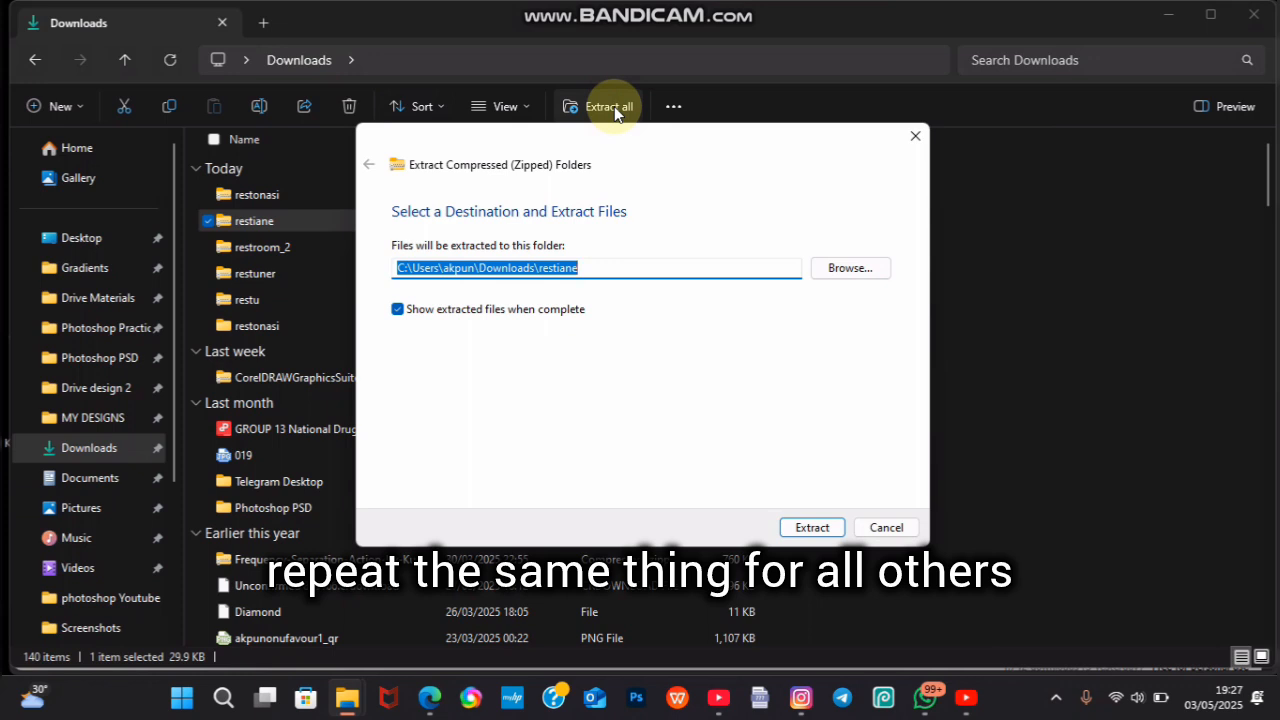
{"action": "left_click", "coordinate": [822, 526]}
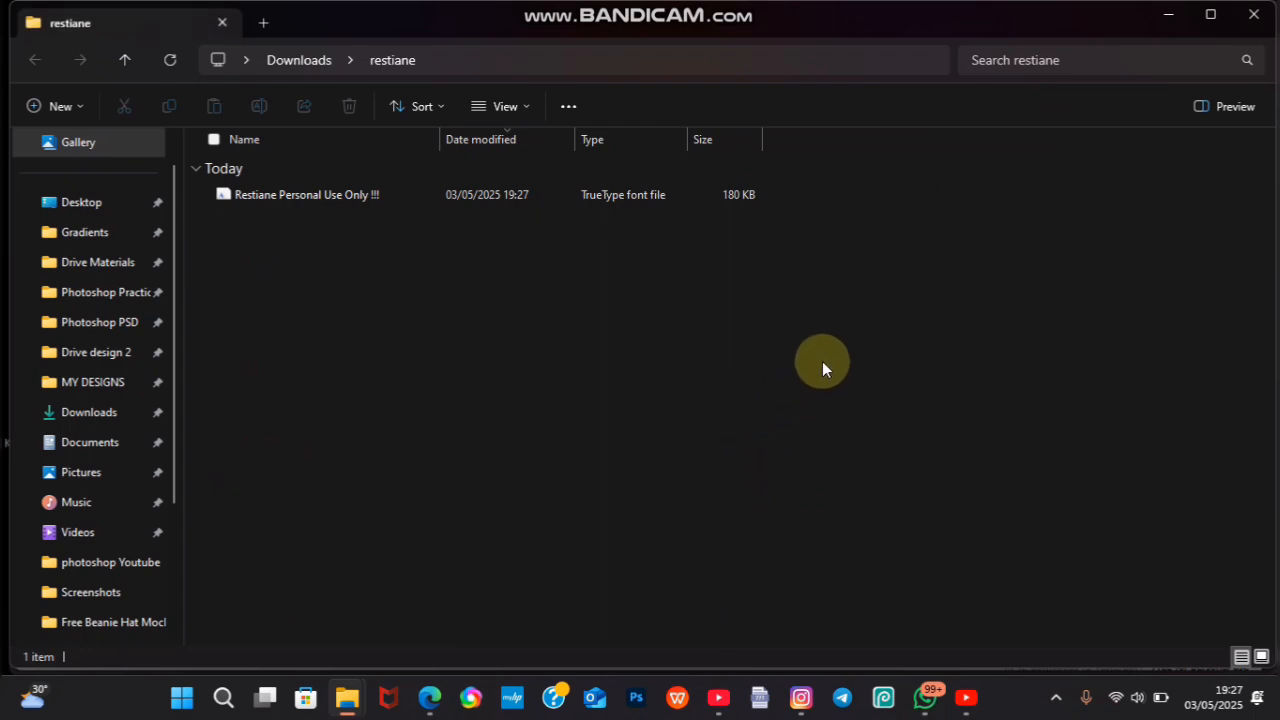
- Install the extracted "Restiane Personal Use Only !!!" font and close its preview and folder window
{"action": "double_click", "coordinate": [576, 190]}
{"action": "left_click", "coordinate": [200, 122]}
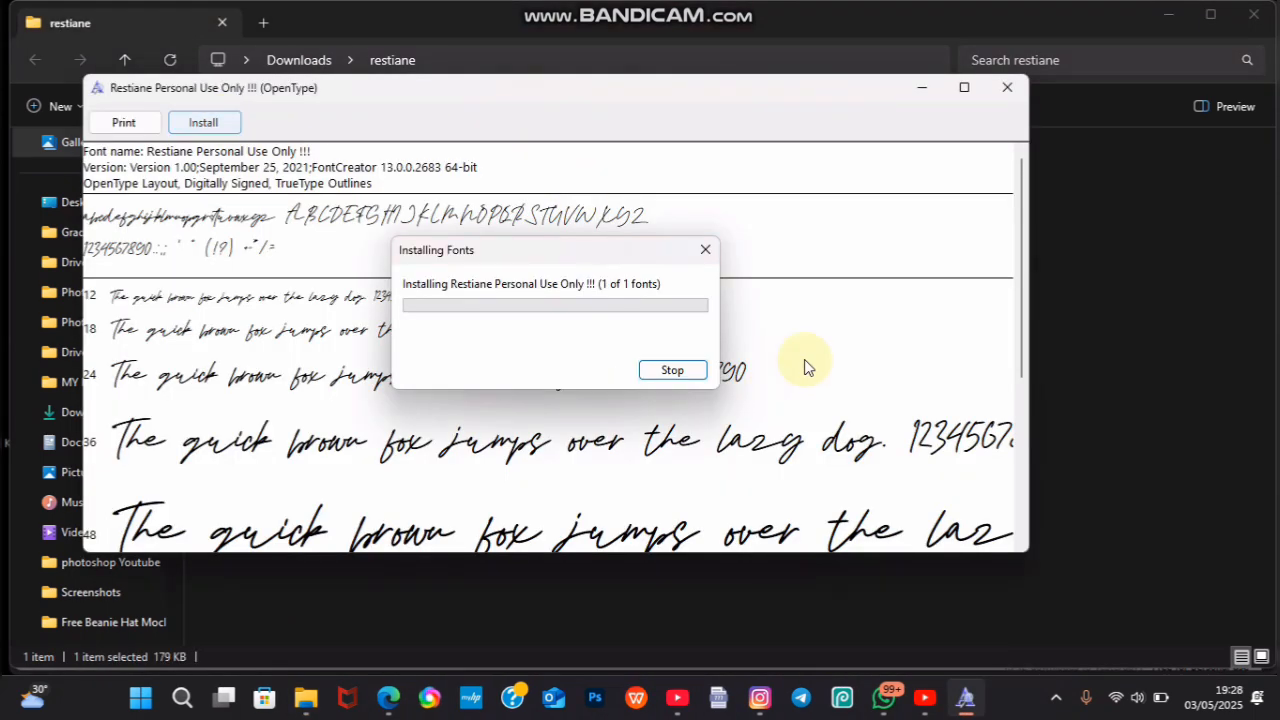
{"action": "left_click", "coordinate": [1022, 88]}
{"action": "left_click", "coordinate": [1267, 18]}
- Install both font files directly from the restroom_2 archive, closing each preview
{"action": "double_click", "coordinate": [537, 245]}
{"action": "double_click", "coordinate": [520, 168]}
{"action": "left_click", "coordinate": [228, 146]}
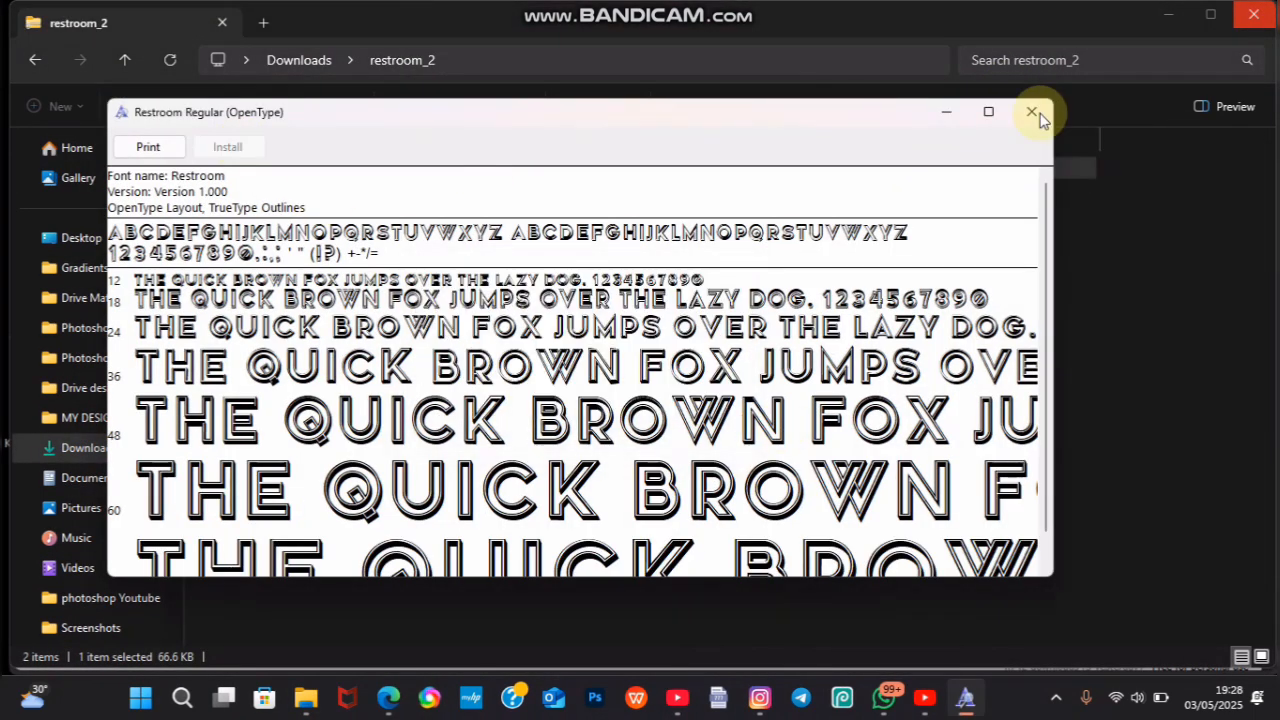
{"action": "left_click", "coordinate": [1032, 111]}
{"action": "double_click", "coordinate": [540, 194]}
{"action": "left_click", "coordinate": [252, 171]}
{"action": "left_click", "coordinate": [1055, 136]}
- Return to Downloads and install both font files directly from the restuner archive
{"action": "left_click", "coordinate": [305, 60]}
{"action": "double_click", "coordinate": [548, 271]}
{"action": "double_click", "coordinate": [548, 168]}
{"action": "left_click", "coordinate": [277, 195]}
{"action": "left_click", "coordinate": [1077, 157]}
{"action": "double_click", "coordinate": [548, 194]}
{"action": "left_click", "coordinate": [179, 98]}
{"action": "left_click", "coordinate": [983, 63]}
- Install the Restu font directly from the restu archive in Downloads, closing the readme file opened along the way
{"action": "left_click", "coordinate": [299, 60]}
{"action": "double_click", "coordinate": [540, 271]}
{"action": "double_click", "coordinate": [380, 168]}
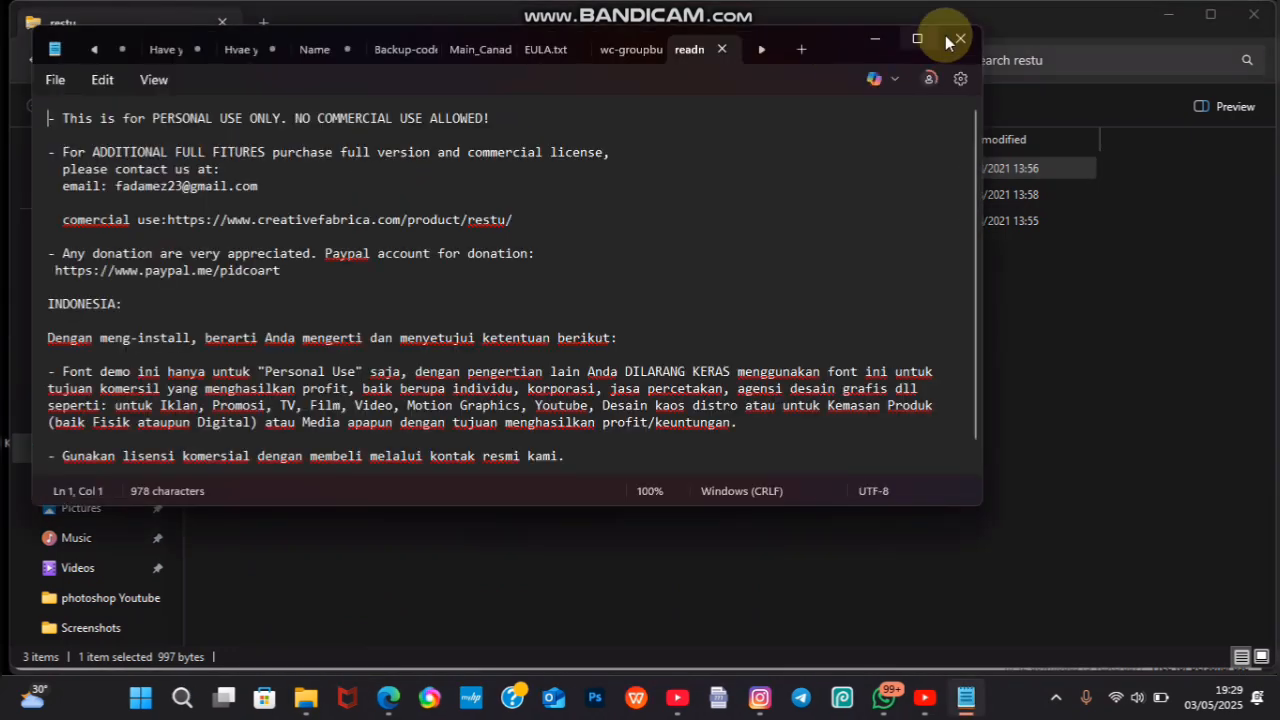
{"action": "left_click", "coordinate": [957, 40]}
{"action": "double_click", "coordinate": [560, 222]}
{"action": "left_click", "coordinate": [203, 122]}
{"action": "left_click", "coordinate": [1007, 87]}
- Try to reinstall the Restiane font from the extracted restiane folder in Downloads and close its preview
{"action": "left_click", "coordinate": [304, 61]}
{"action": "double_click", "coordinate": [300, 325]}
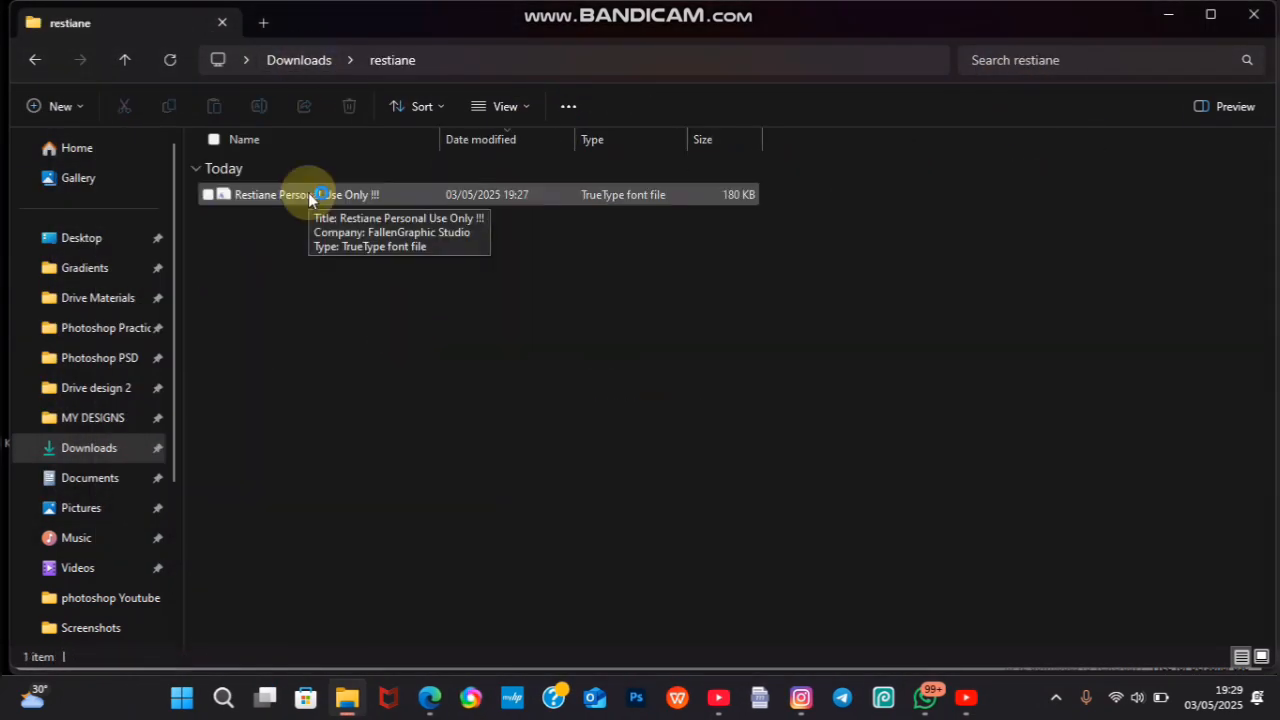
{"action": "double_click", "coordinate": [309, 196]}
{"action": "left_click", "coordinate": [155, 74]}
{"action": "left_click", "coordinate": [688, 367]}
{"action": "left_click", "coordinate": [960, 39]}
- Try to reinstall the Restonasi font from the extracted restonasi folder in Downloads and close its preview
{"action": "left_click", "coordinate": [300, 60]}
{"action": "double_click", "coordinate": [332, 354]}
{"action": "double_click", "coordinate": [310, 170]}
{"action": "left_click", "coordinate": [240, 148]}
{"action": "left_click", "coordinate": [1031, 111]}
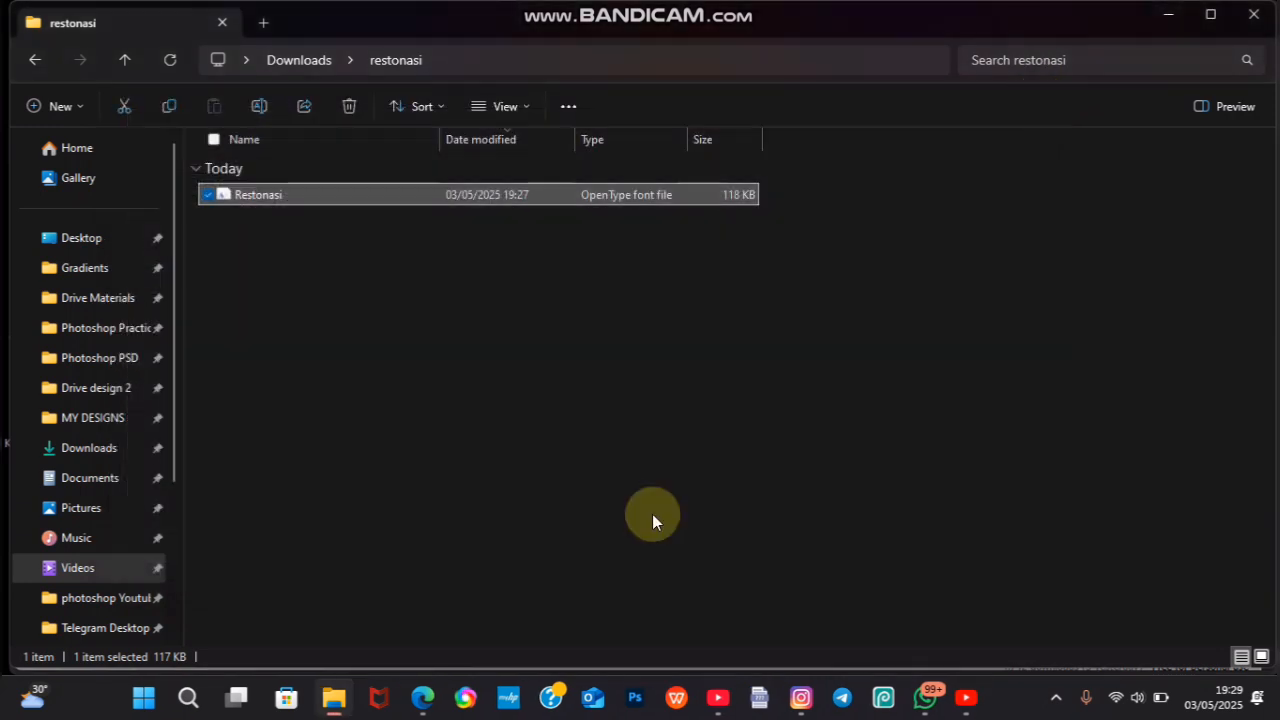
- Switch to Photoshop and create a new 16 x 9 cm document at 118.11 pixels/centimeter with a white background
{"action": "left_click", "coordinate": [639, 698]}
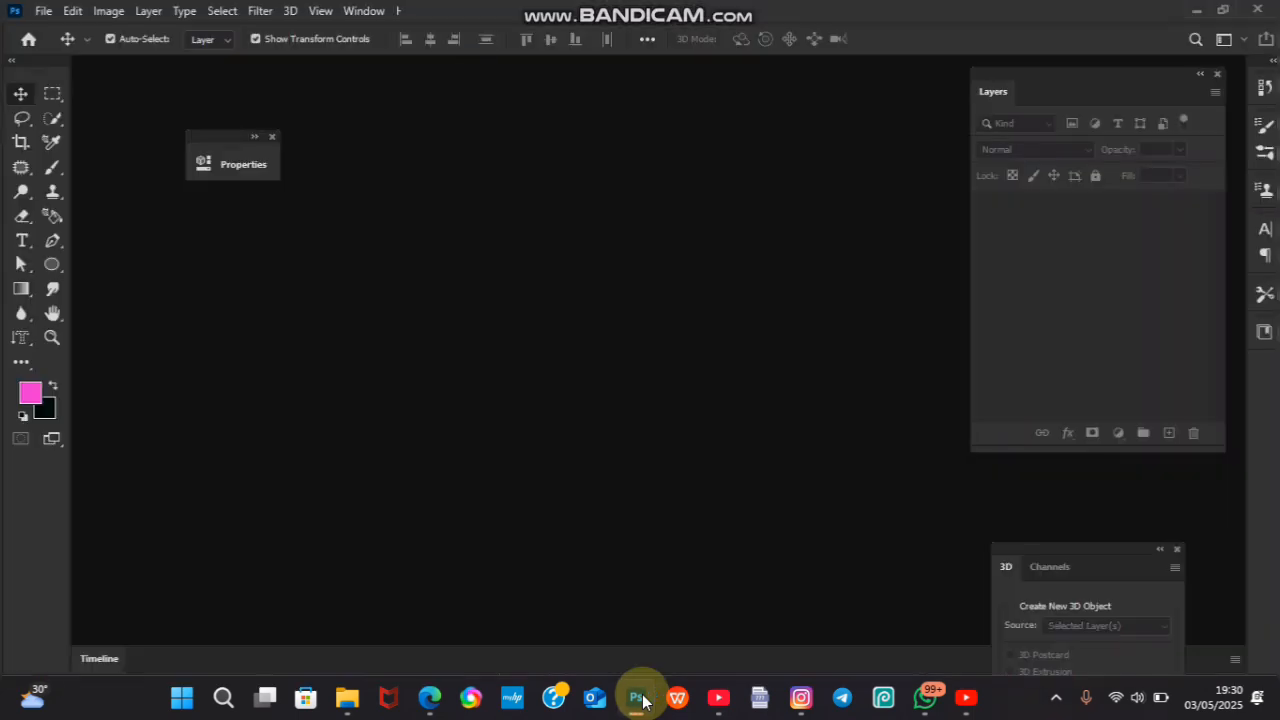
{"action": "left_click", "coordinate": [42, 12]}
{"action": "left_click", "coordinate": [58, 31]}
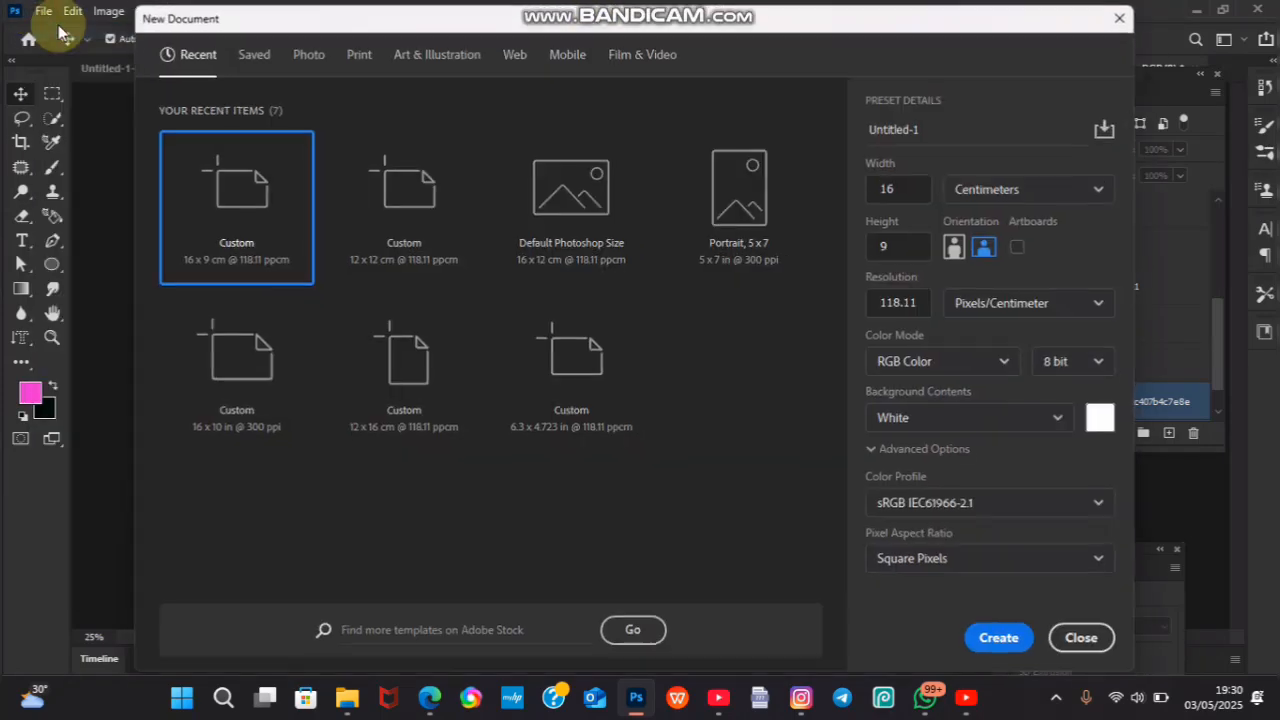
{"action": "left_click", "coordinate": [1004, 642]}
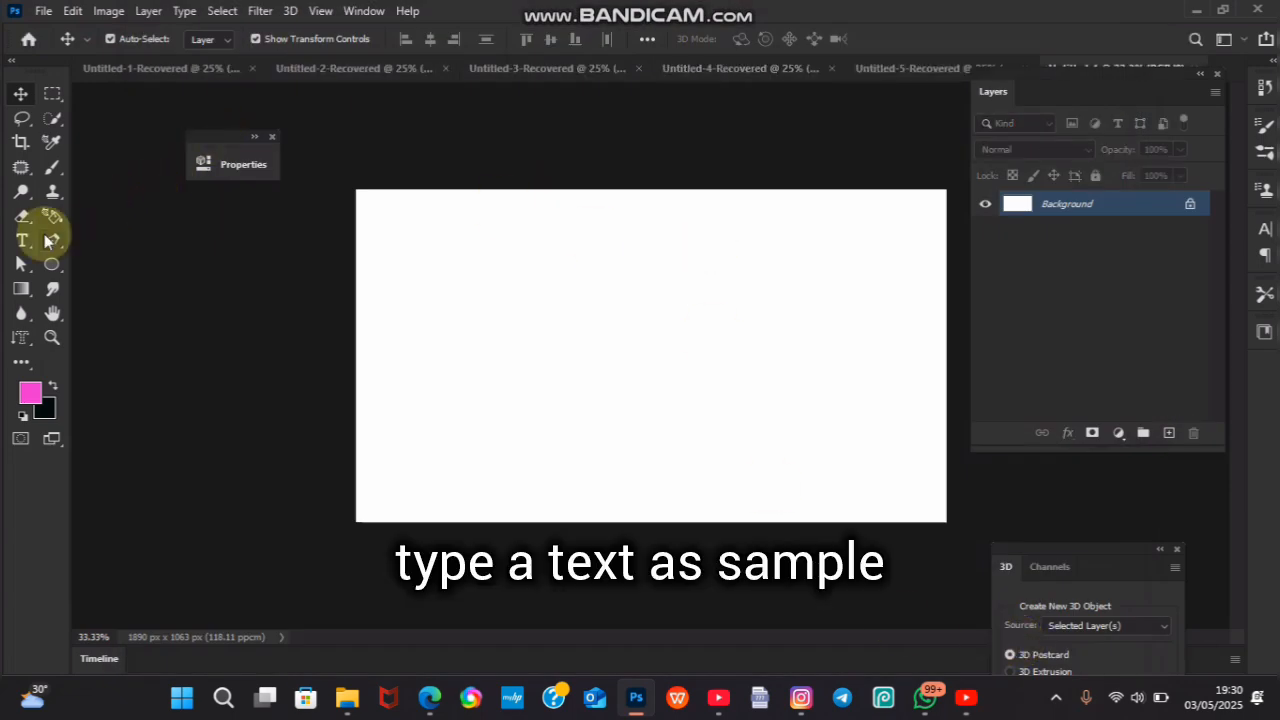
- Add a text layer with a first name as sample text on the upper half of the canvas and set its size to 30 pt
{"action": "left_click", "coordinate": [22, 240]}
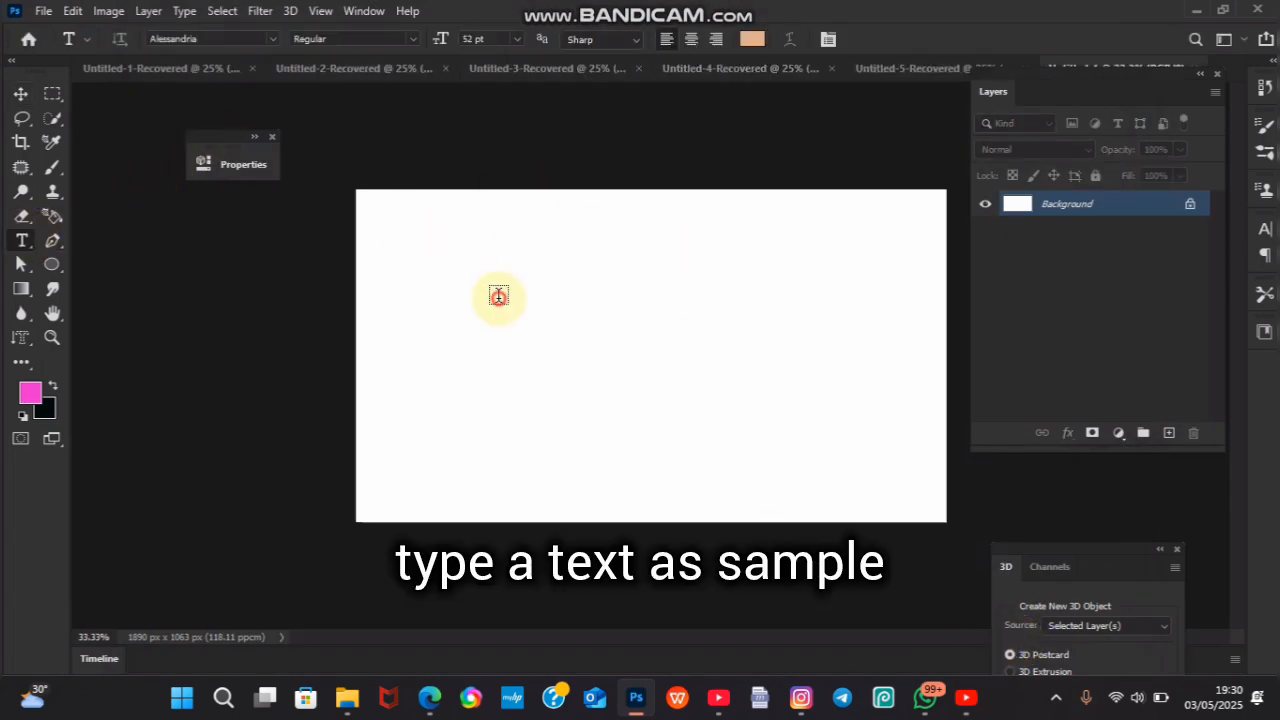
{"action": "left_click", "coordinate": [498, 295]}
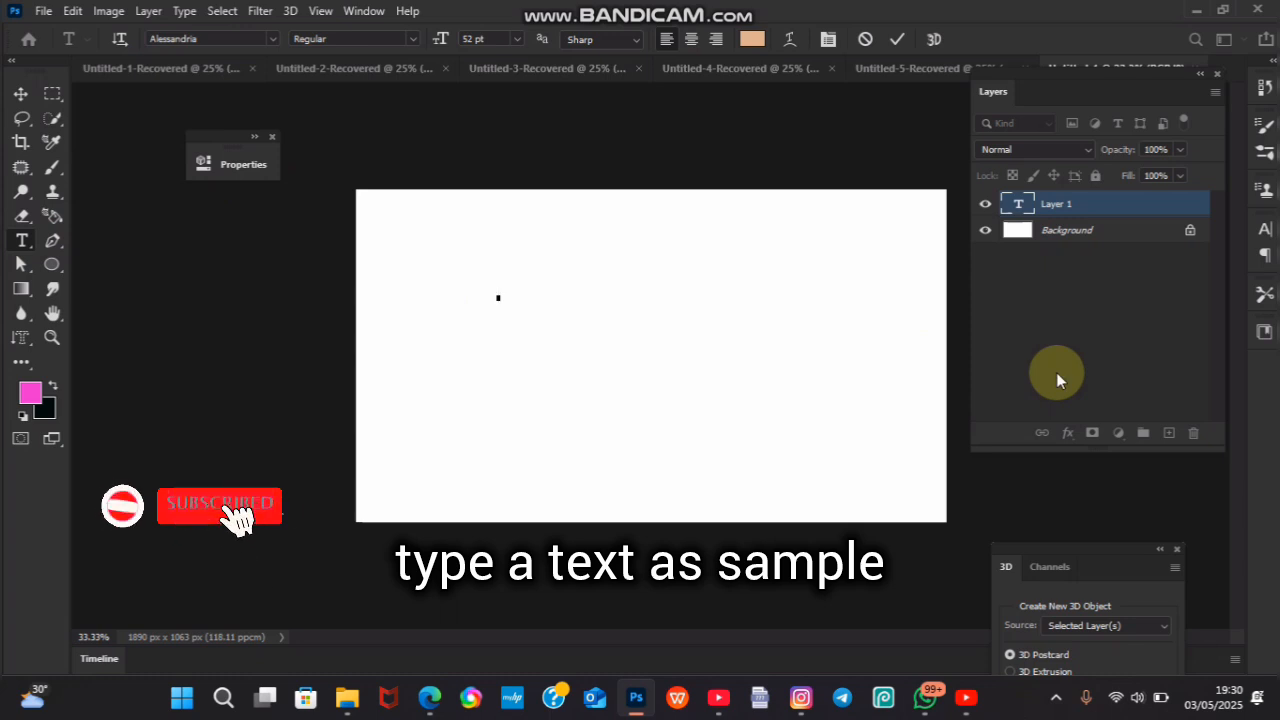
{"action": "type", "text": "avour"}
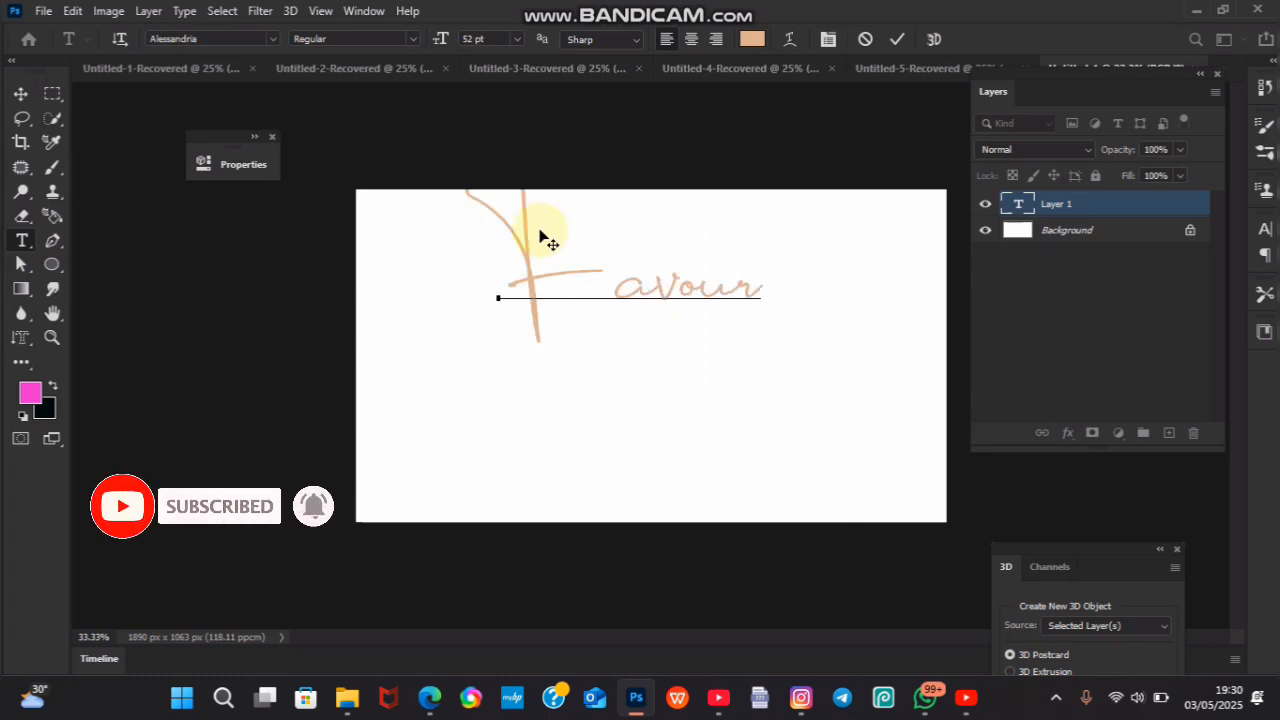
{"action": "left_click_drag", "start_coordinate": [498, 254], "coordinate": [874, 297]}
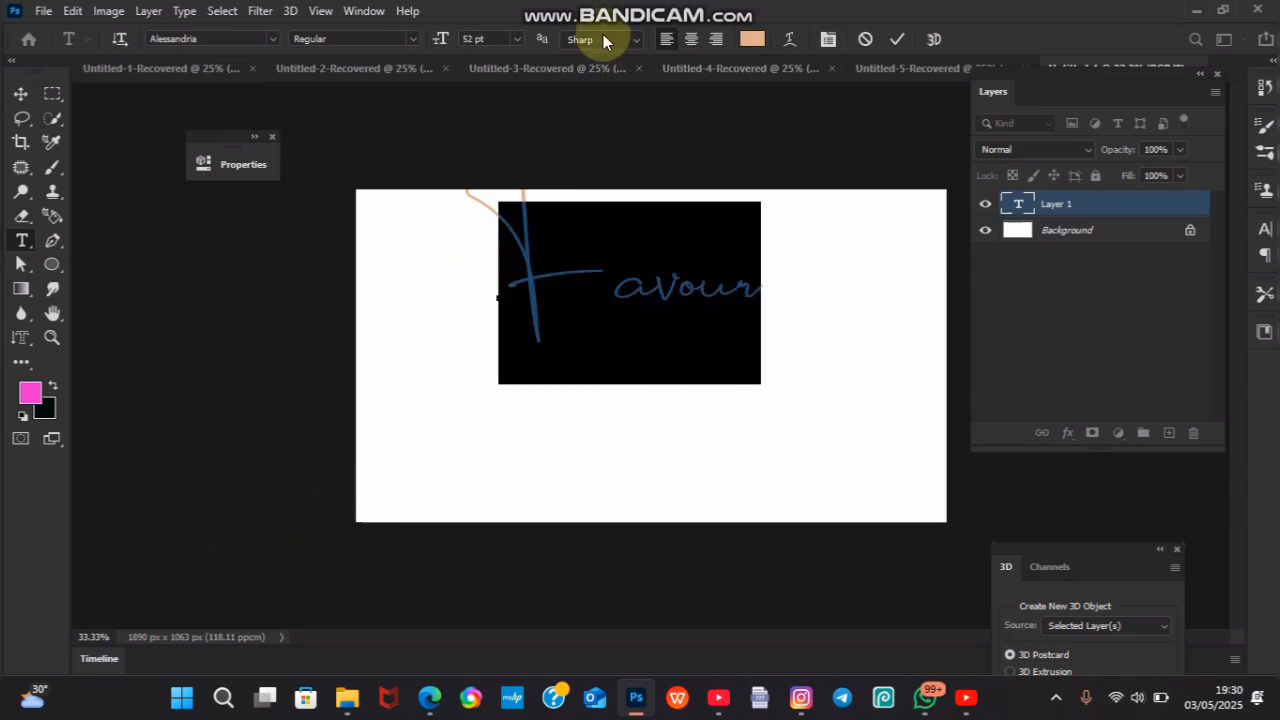
{"action": "left_click_drag", "start_coordinate": [448, 43], "coordinate": [407, 45]}
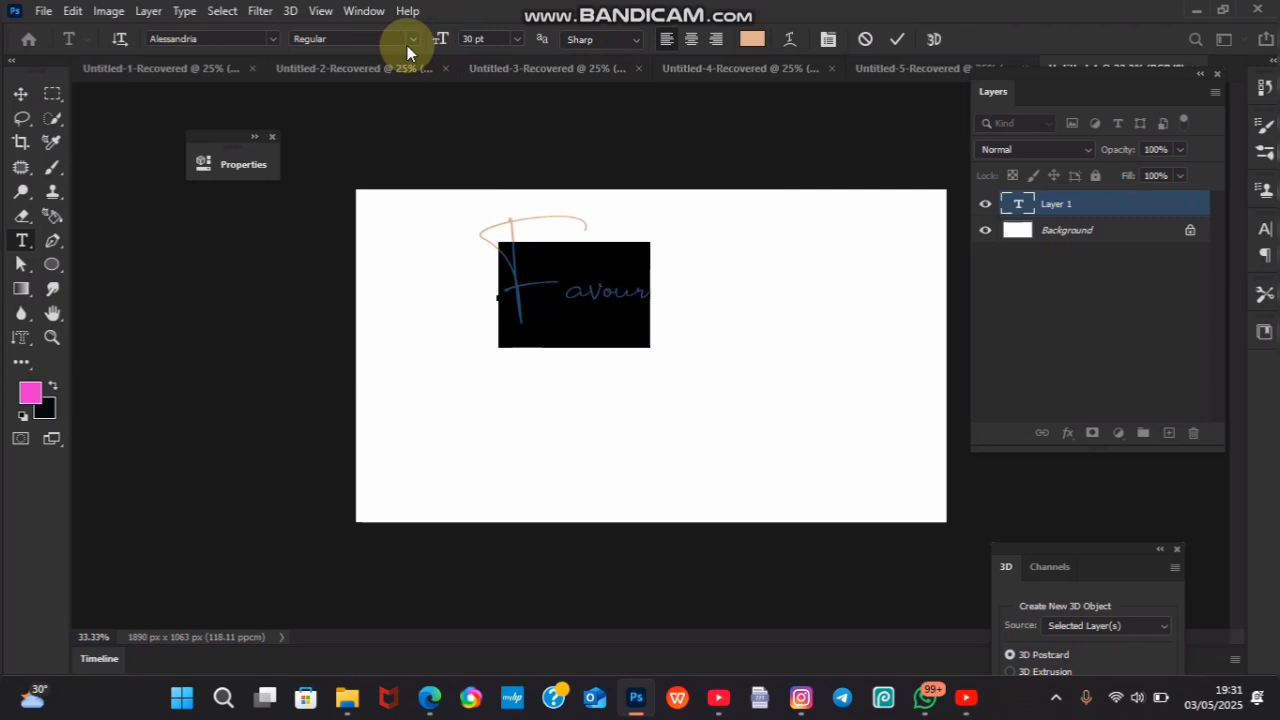
- Preview the sample text in successive installed fonts, going through the font list from Haettenschweiler to CentSchbkCyrill BT
{"action": "left_click", "coordinate": [272, 38]}
{"action": "key", "text": "Down"}
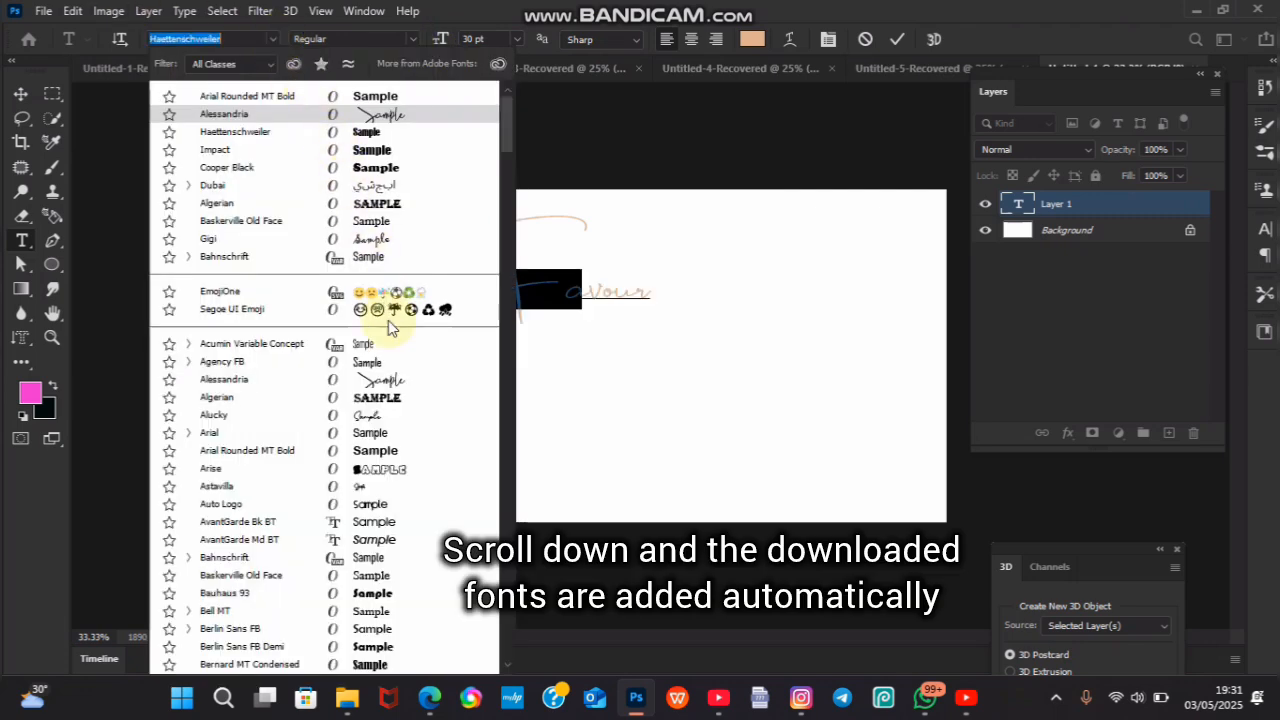
{"action": "key", "text": "Down"}
{"action": "key", "text": "Down"}
{"action": "key", "text": "Down"}
{"action": "key", "text": "Down"}
{"action": "key", "text": "Down"}
{"action": "key", "text": "Down"}
{"action": "key", "text": "Down"}
{"action": "key", "text": "Down"}
{"action": "key", "text": "Down"}
{"action": "key", "text": "Down"}
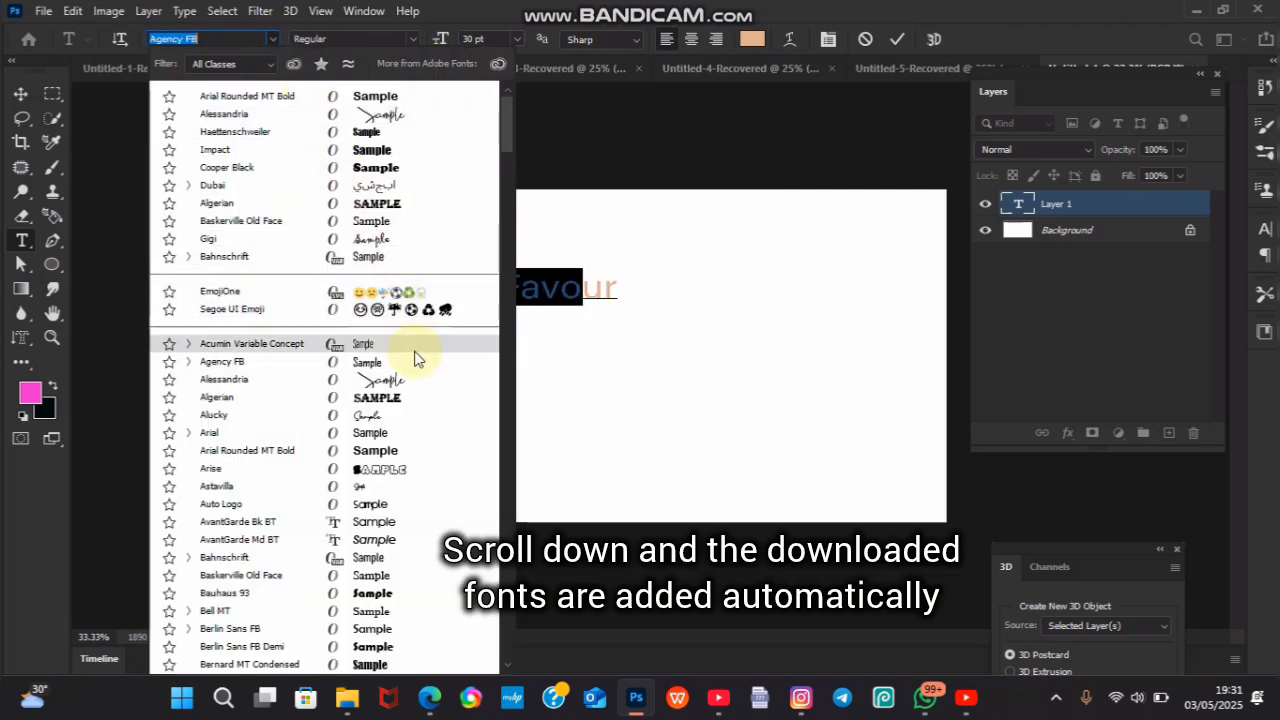
{"action": "key", "text": "Down"}
{"action": "key", "text": "Down"}
{"action": "key", "text": "Down"}
{"action": "key", "text": "Down"}
{"action": "key", "text": "Down"}
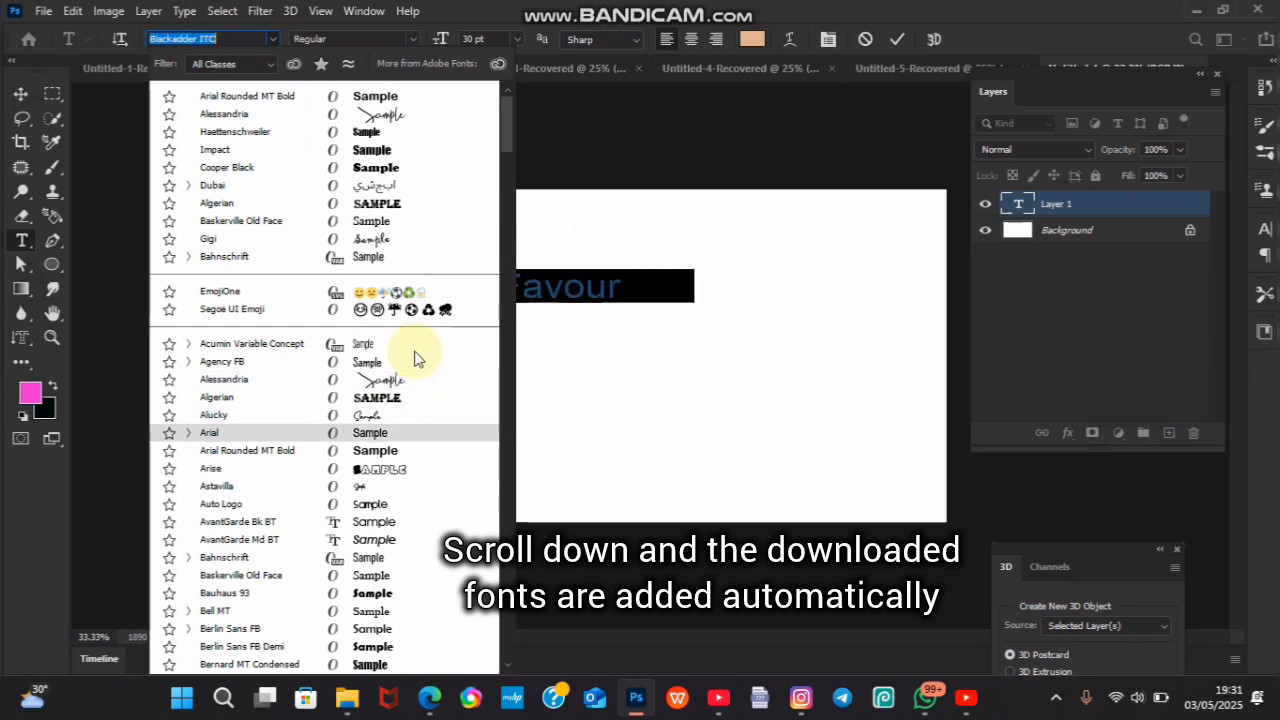
{"action": "key", "text": "Down"}
{"action": "key", "text": "Down"}
{"action": "key", "text": "Down"}
{"action": "key", "text": "Down"}
{"action": "key", "text": "Down"}
{"action": "key", "text": "Down"}
{"action": "key", "text": "Down"}
{"action": "key", "text": "Down"}
{"action": "key", "text": "Down"}
{"action": "key", "text": "Down"}
{"action": "key", "text": "Down"}
{"action": "key", "text": "Down"}
{"action": "key", "text": "Down"}
{"action": "key", "text": "Down"}
{"action": "key", "text": "Down"}
{"action": "key", "text": "Down"}
{"action": "key", "text": "Down"}
{"action": "key", "text": "Down"}
{"action": "key", "text": "Down"}
{"action": "key", "text": "Down"}
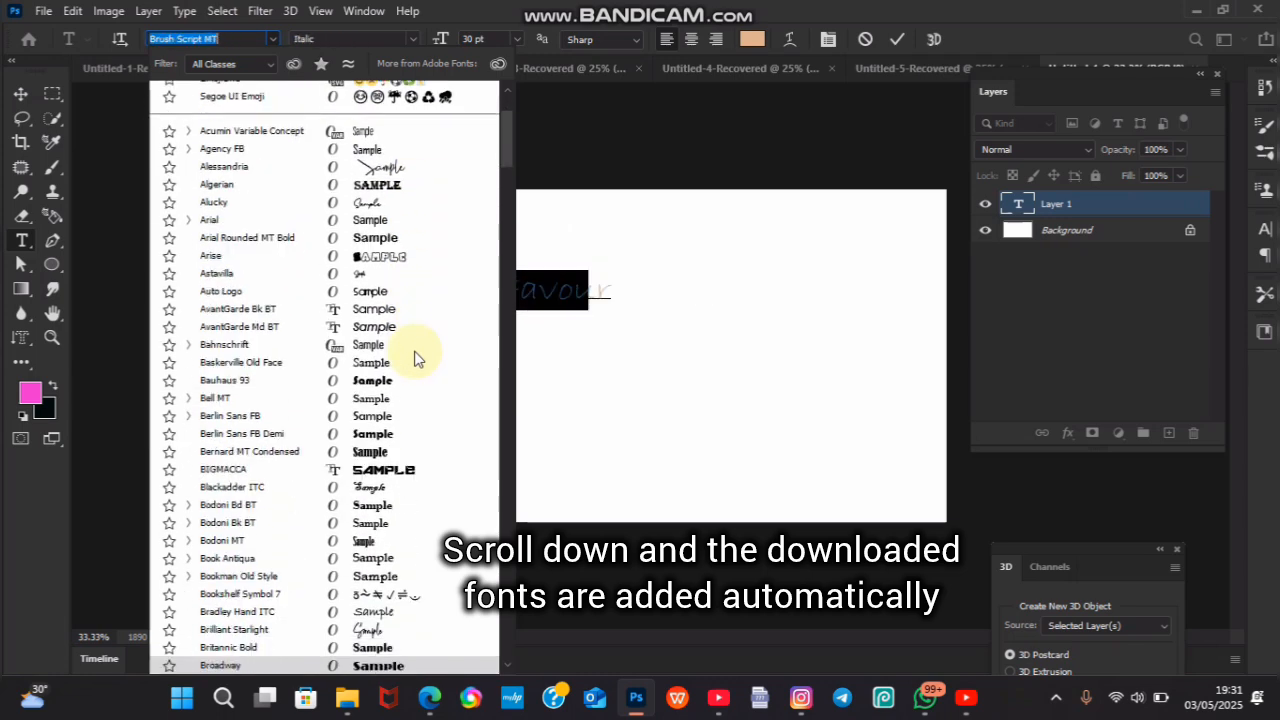
{"action": "key", "text": "Down"}
{"action": "key", "text": "Down"}
{"action": "key", "text": "Down"}
{"action": "key", "text": "Down"}
{"action": "key", "text": "Down"}
{"action": "key", "text": "Down"}
{"action": "key", "text": "Down"}
{"action": "key", "text": "Down"}
{"action": "key", "text": "Down"}
{"action": "key", "text": "Down"}
{"action": "key", "text": "Down"}
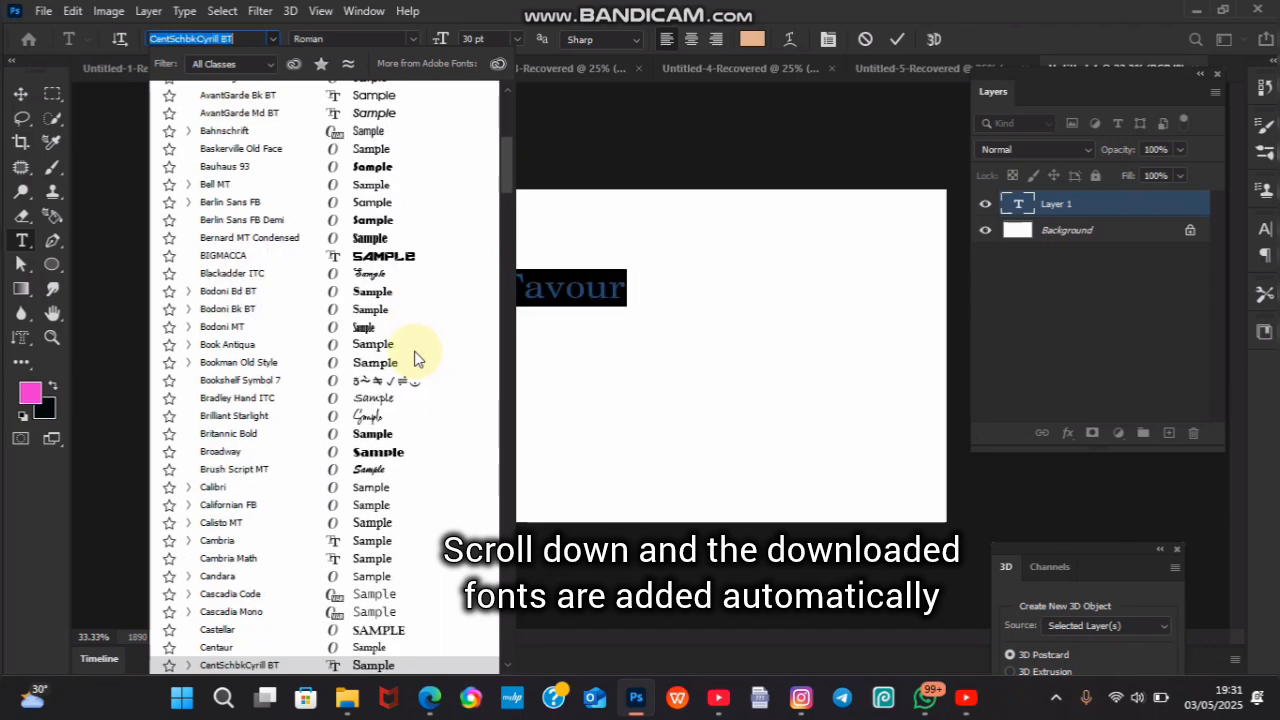
- Find the newly installed fonts further down the font list and apply Restroom to the sample text
{"action": "left_click", "coordinate": [463, 114]}
{"action": "left_click_drag", "start_coordinate": [507, 153], "coordinate": [509, 470]}
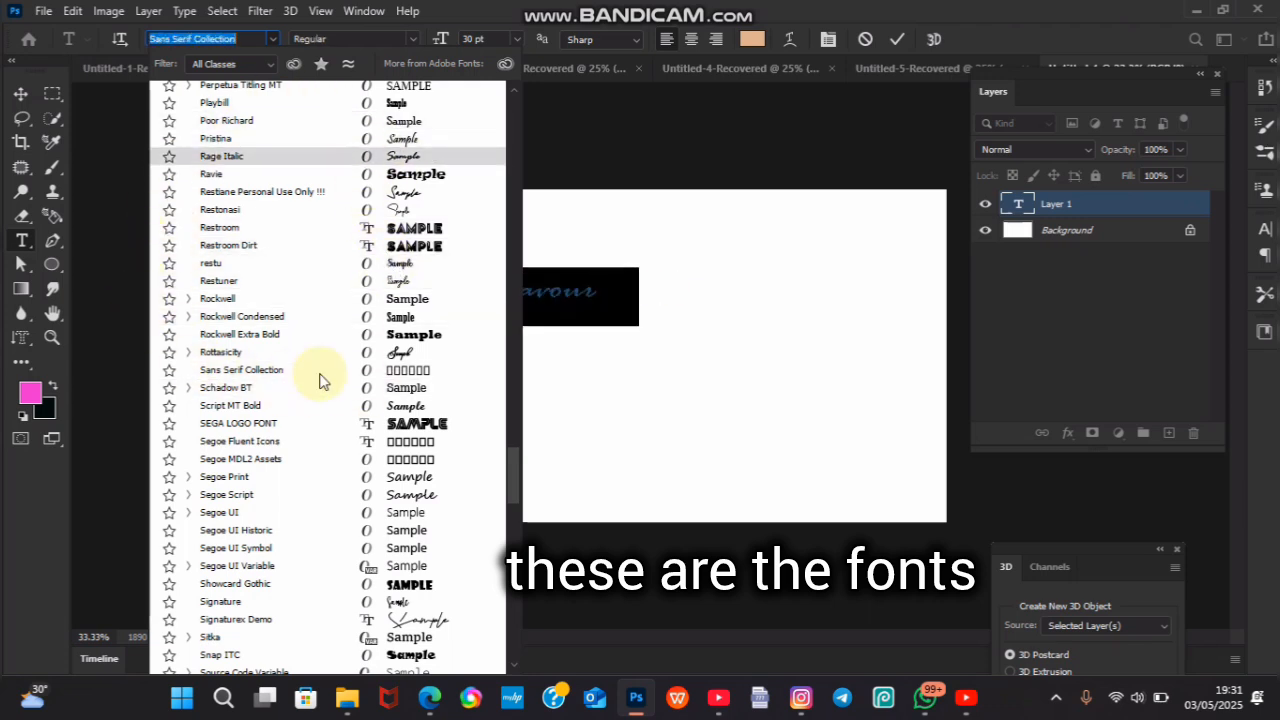
{"action": "left_click", "coordinate": [408, 228]}
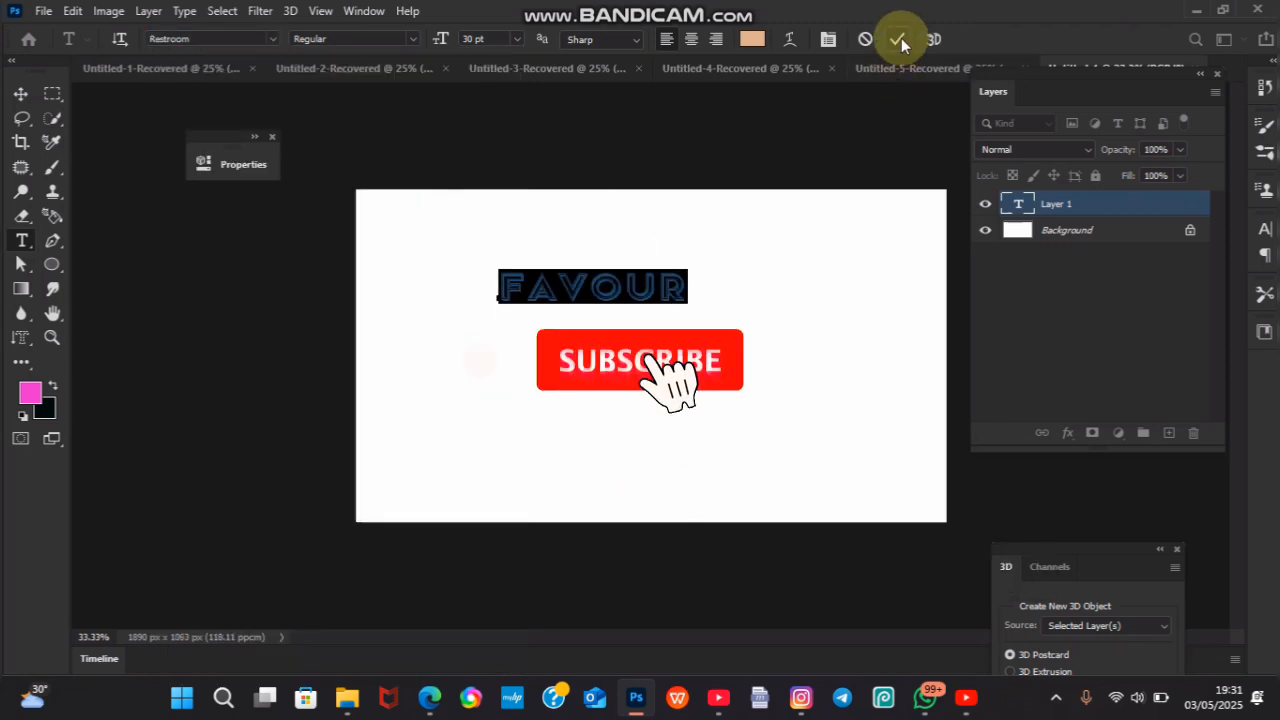